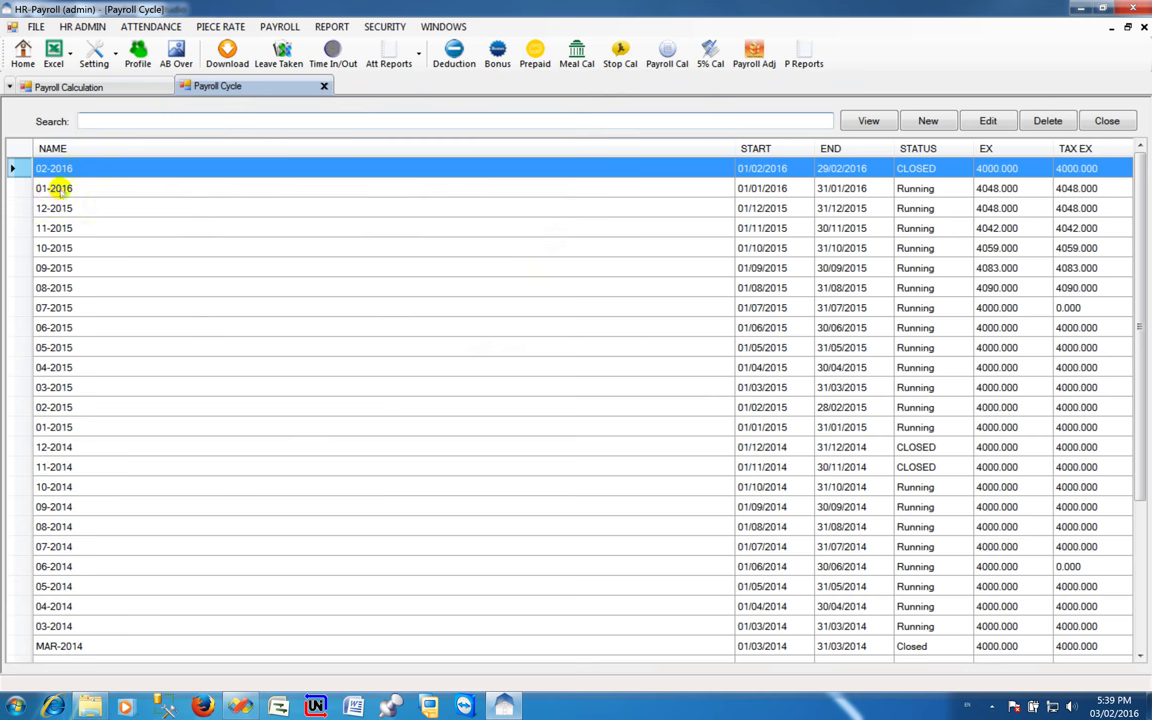
Open the 01-2016 payroll cycle for editing and go to its tax exchange rate
click(60, 188)
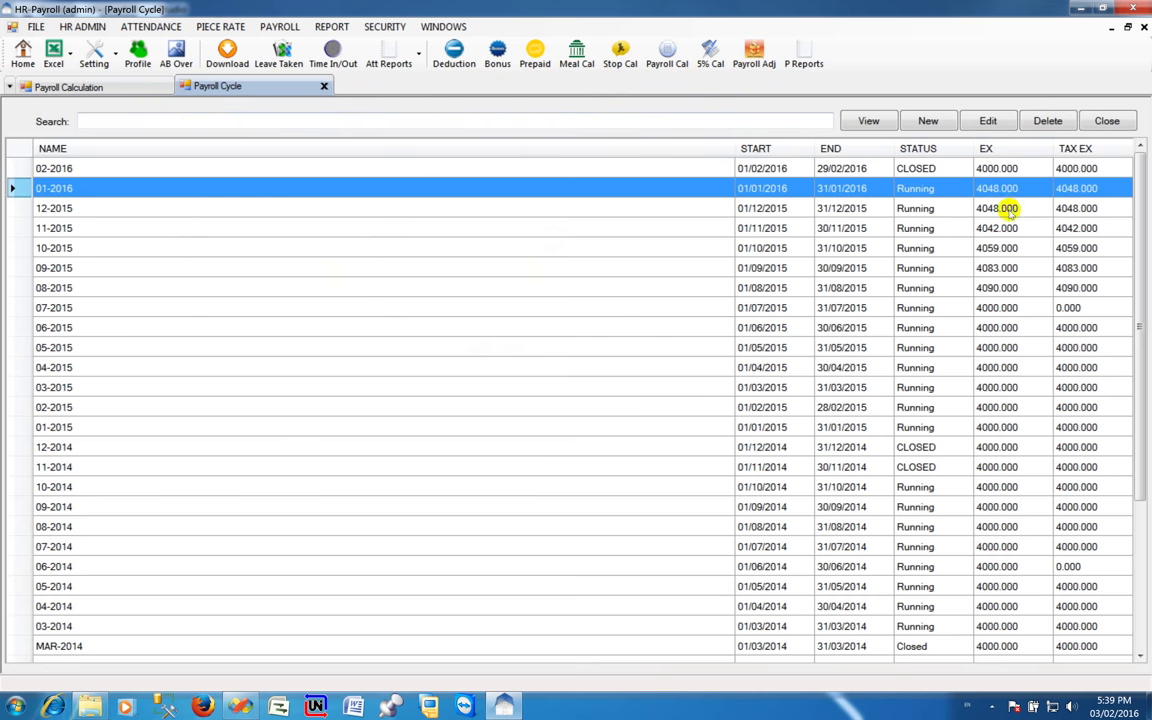
click(986, 122)
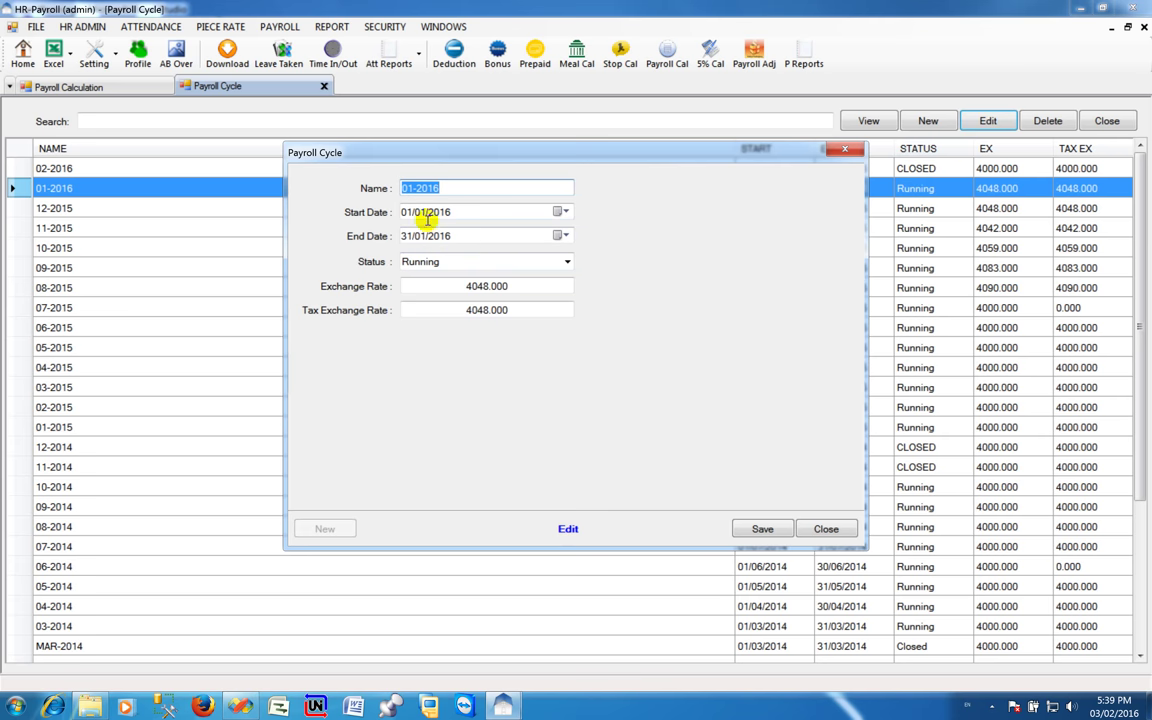
click(472, 311)
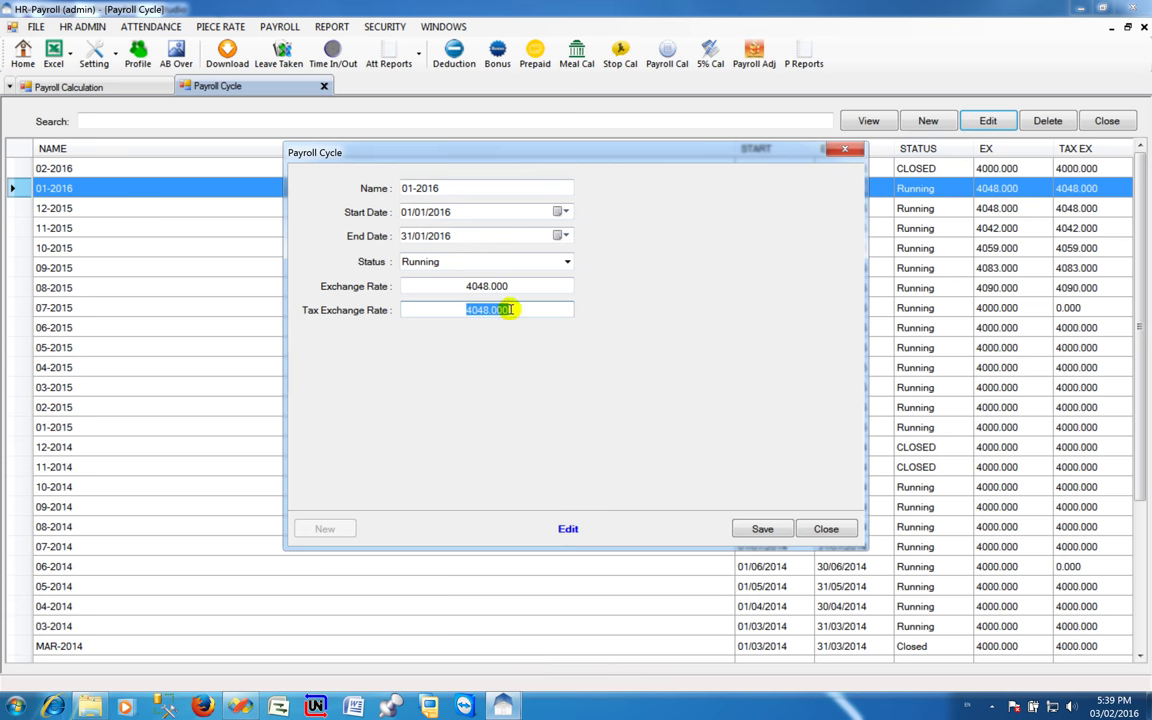
Switch to Firefox, search for "tax department" and open the General Department of Taxation website
click(201, 706)
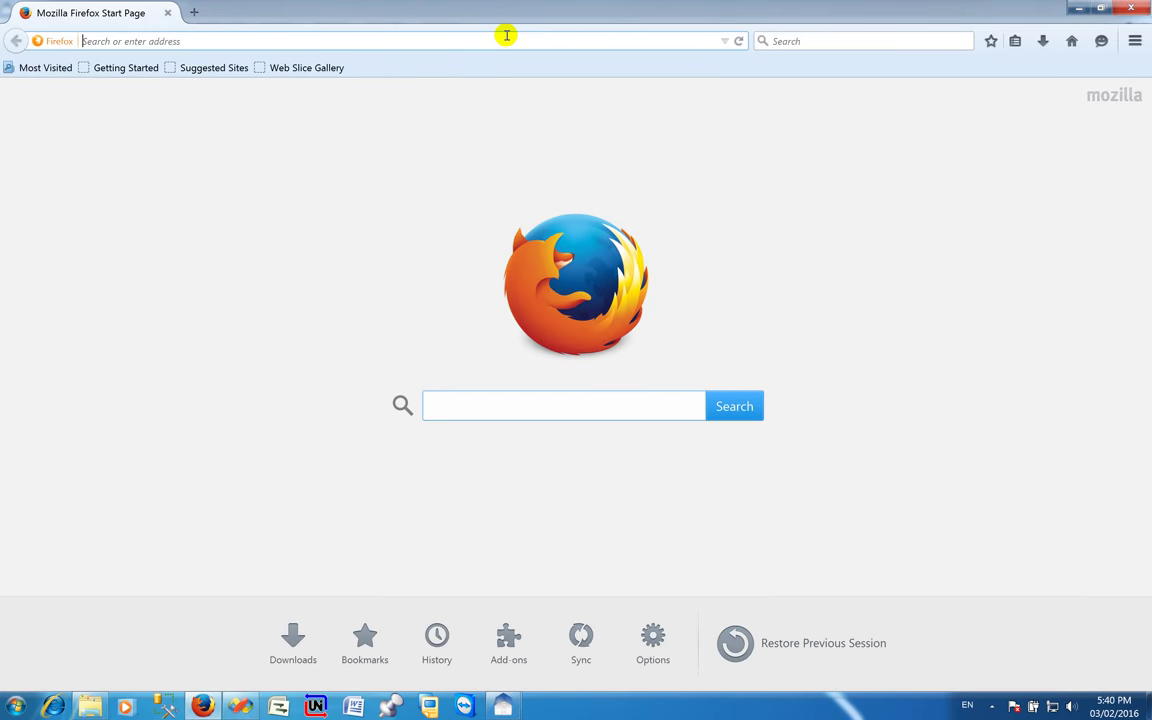
text(tax)
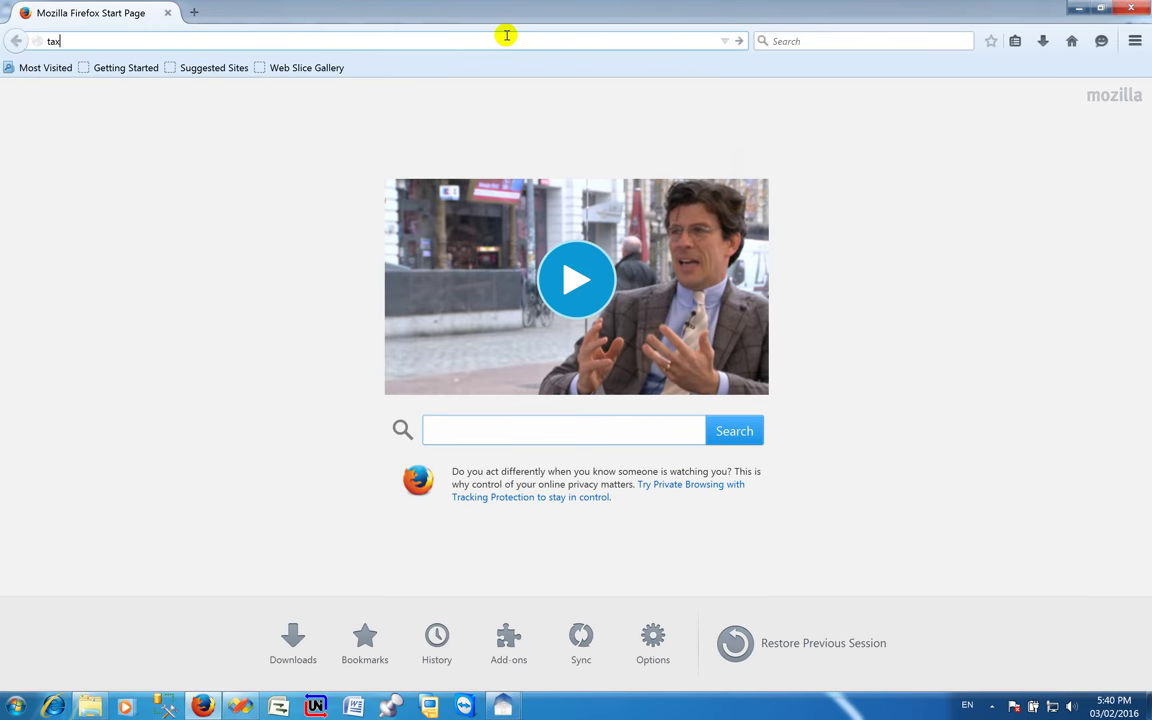
text( department)
key(Return)
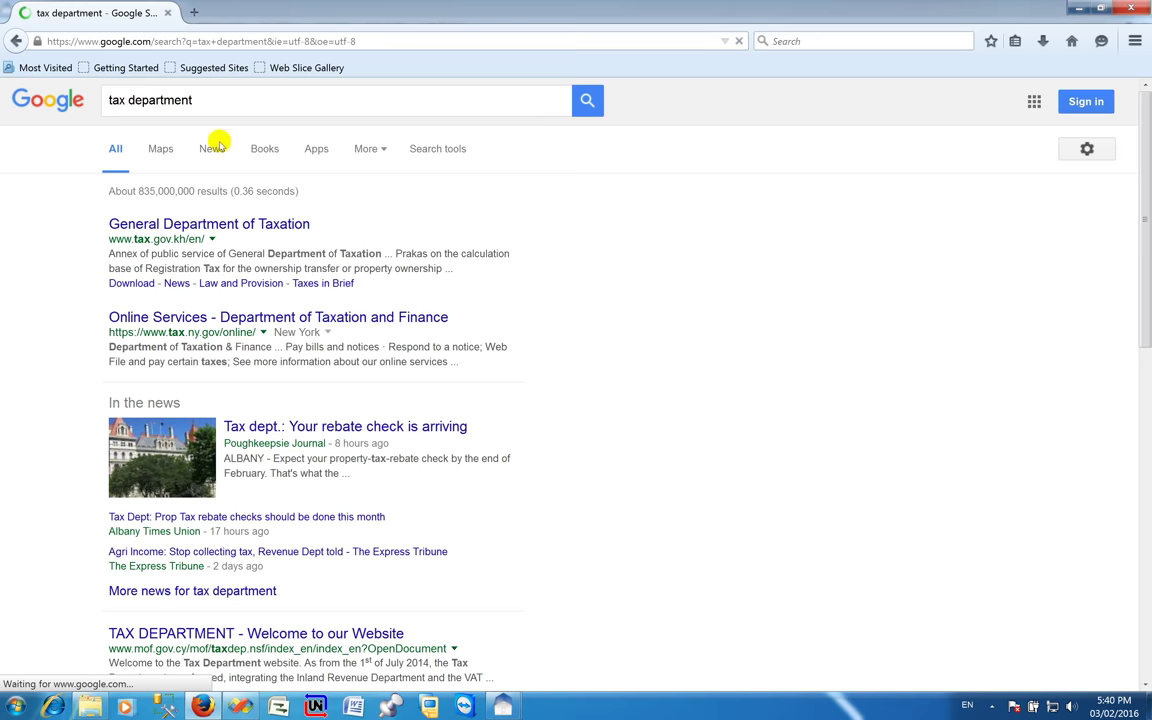
click(148, 224)
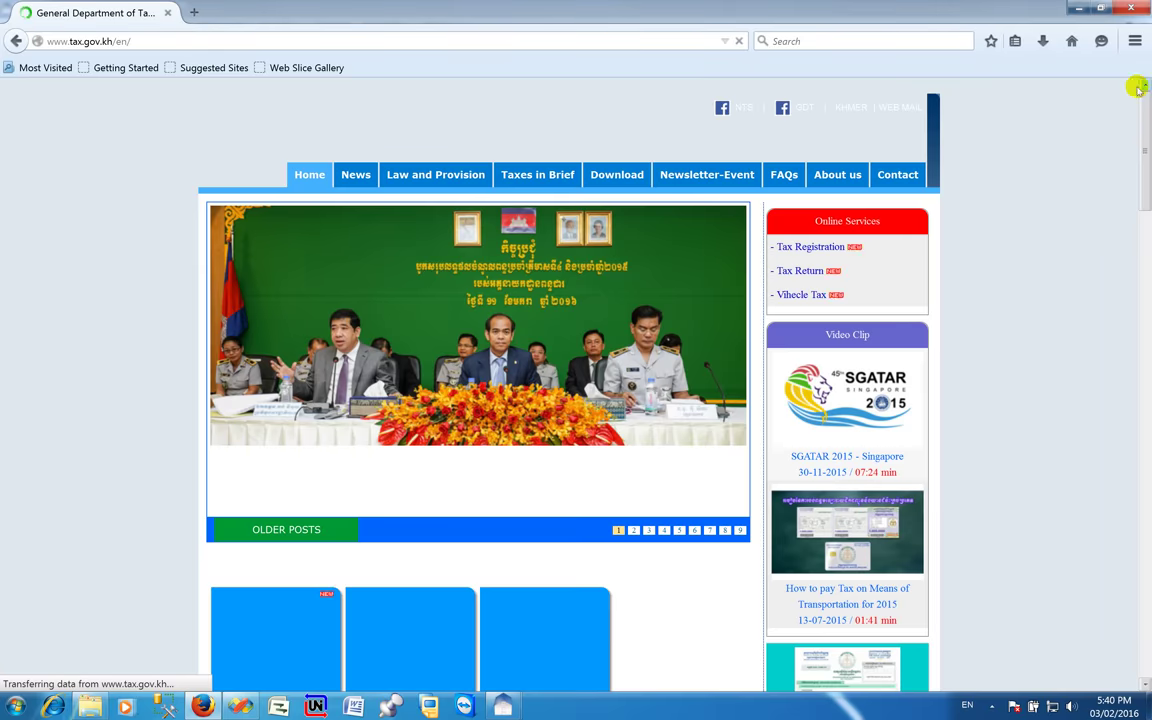
Open the January 2016 (TOS) exchange rate notice and read the official US dollar to riel rate
drag(1148, 133, 1142, 341)
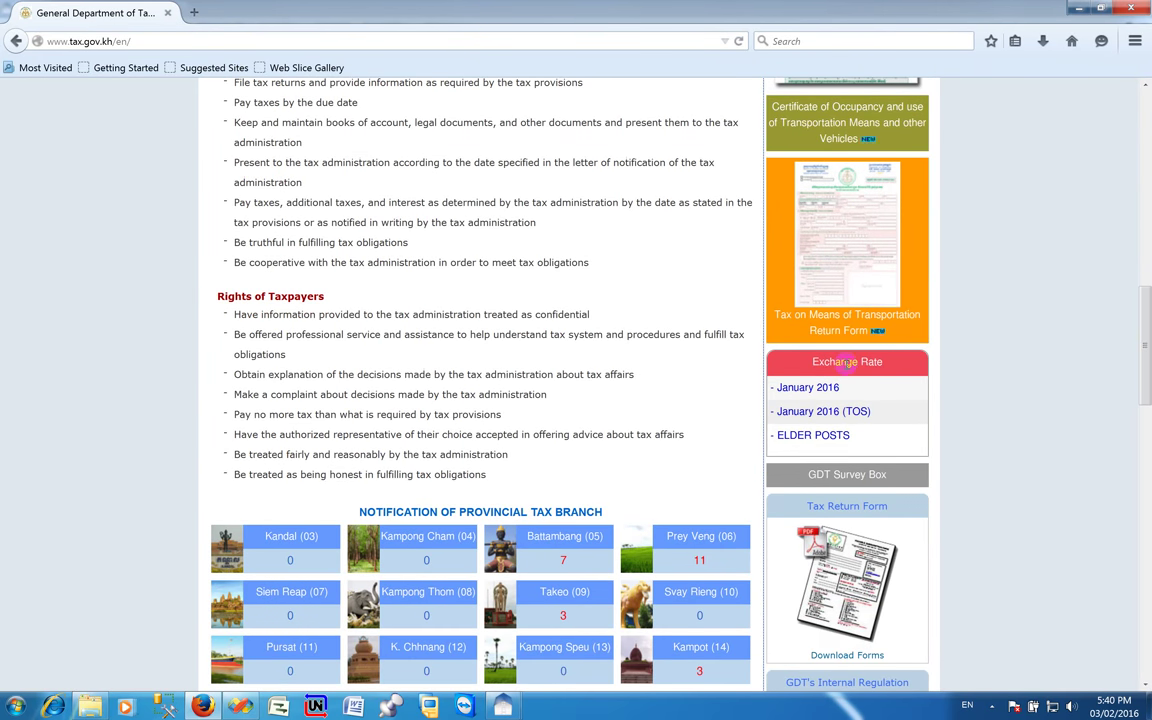
click(822, 412)
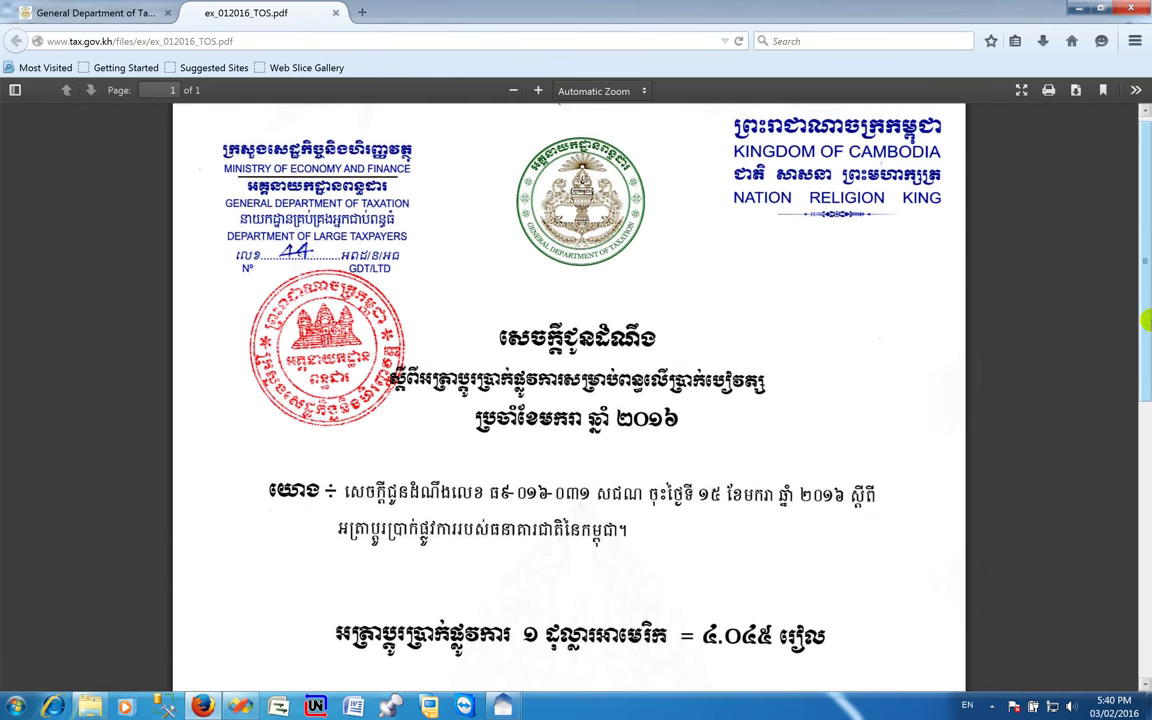
scroll(775, 452, down, 4)
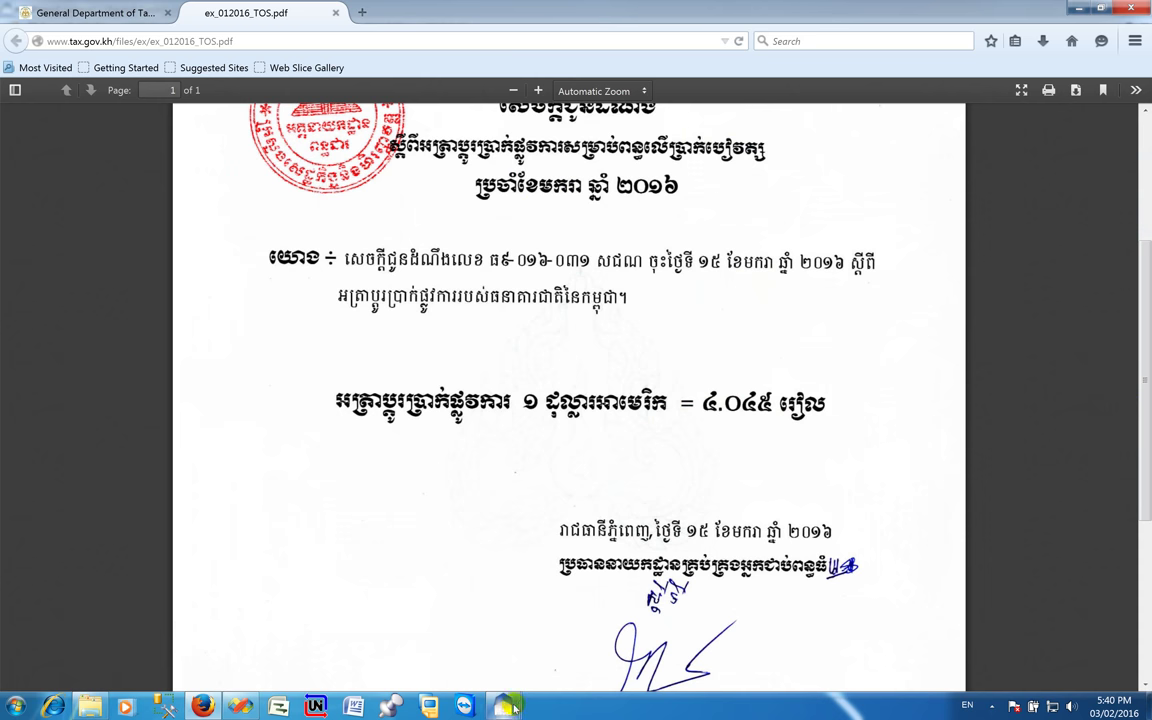
Back in HR-Payroll, set the 01-2016 cycle's exchange rate and tax exchange rate to 4045, save, and close the payroll cycle list
mouse_move(520, 695)
click(551, 653)
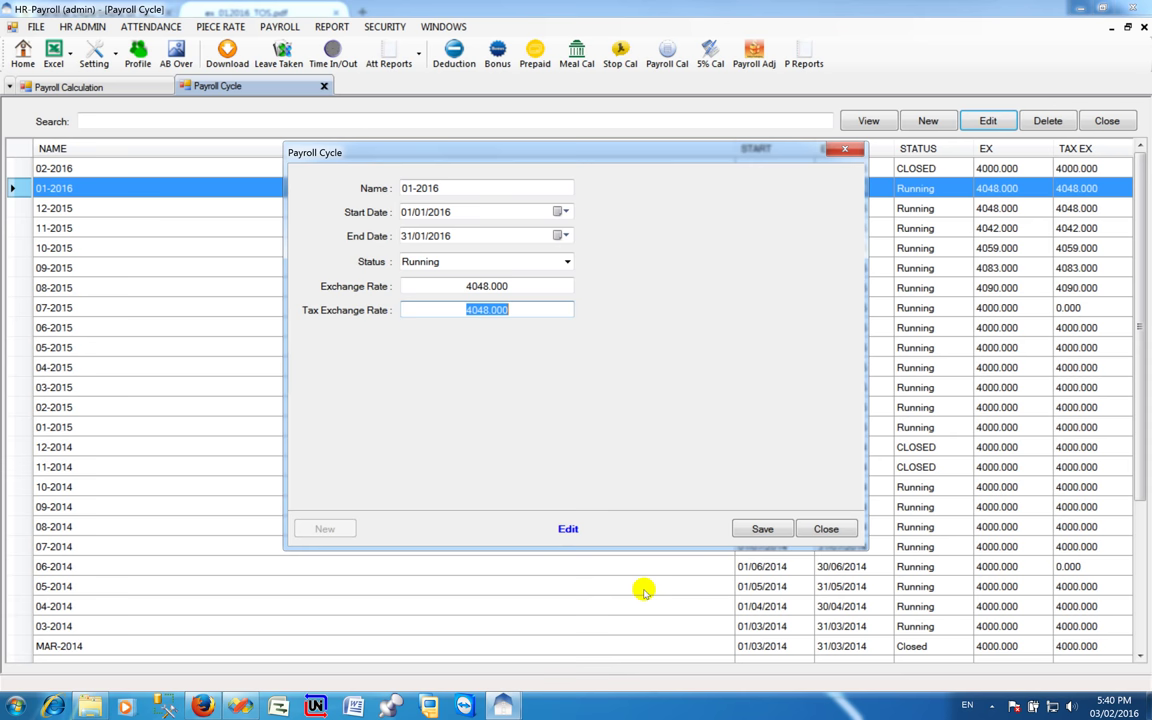
click(515, 286)
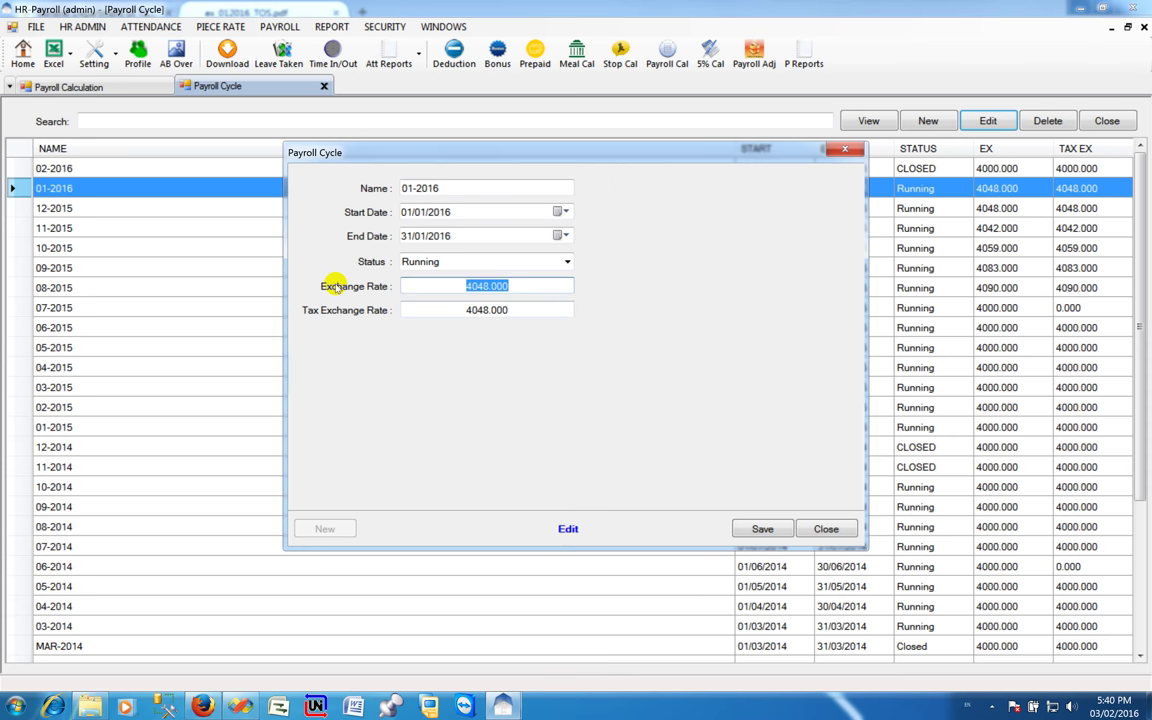
text(4045)
key(Tab)
text(4)
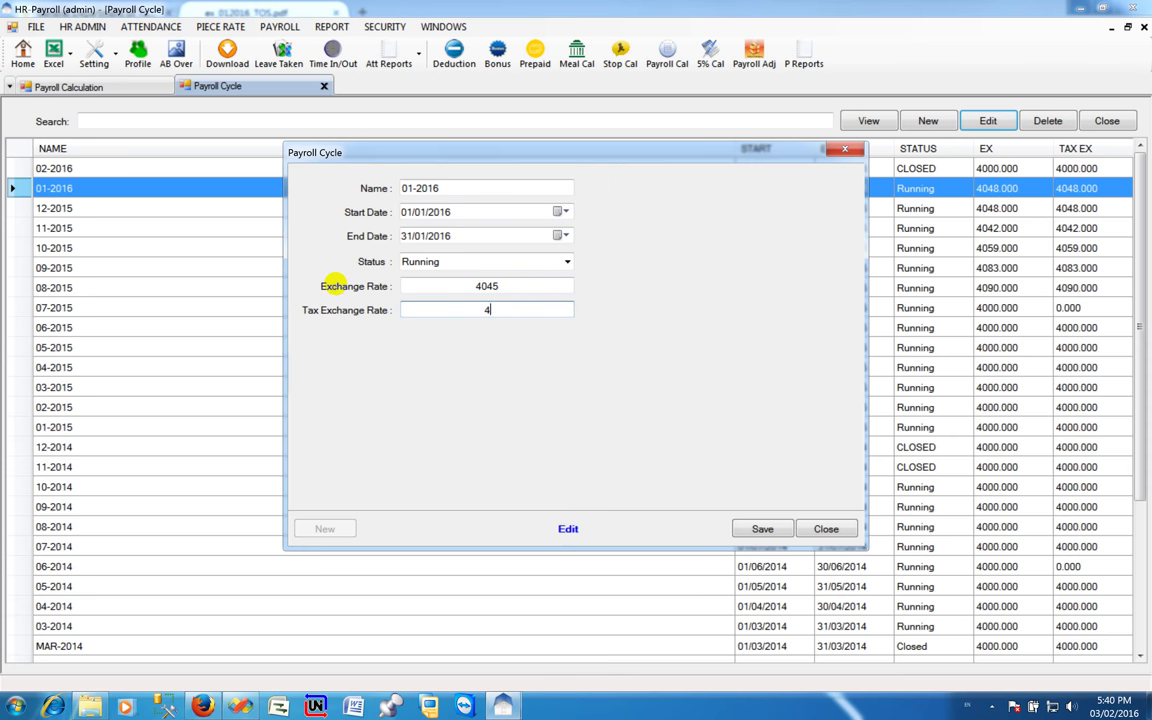
text(045)
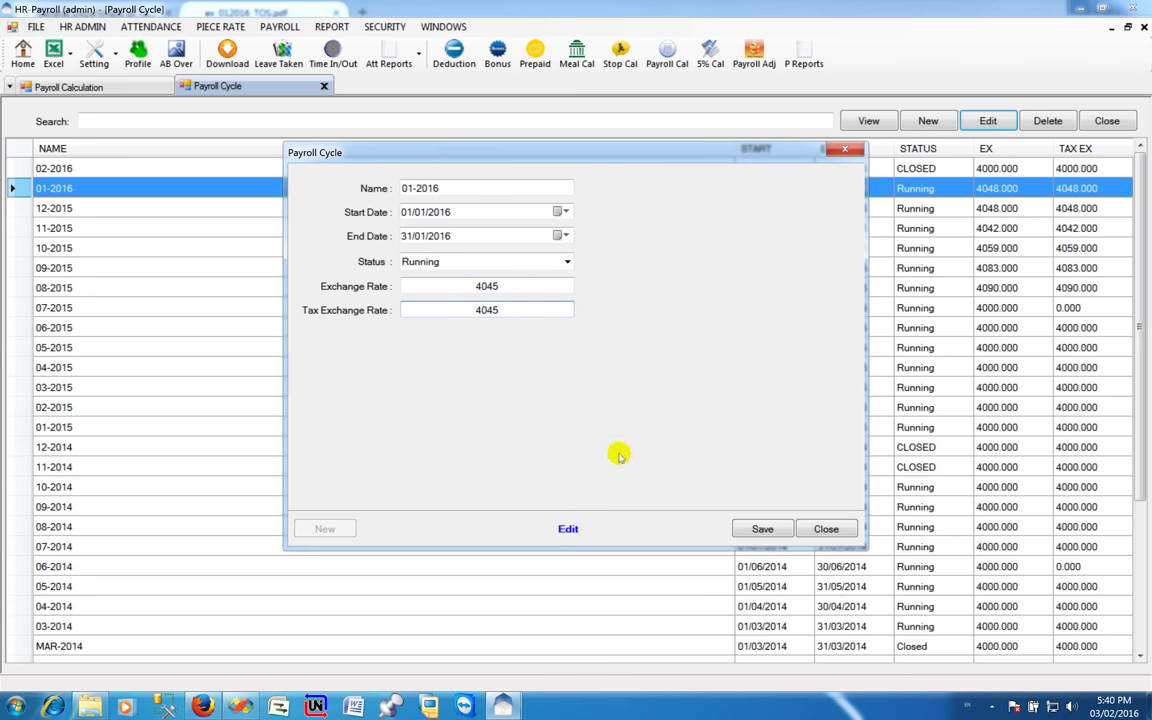
click(776, 533)
click(806, 529)
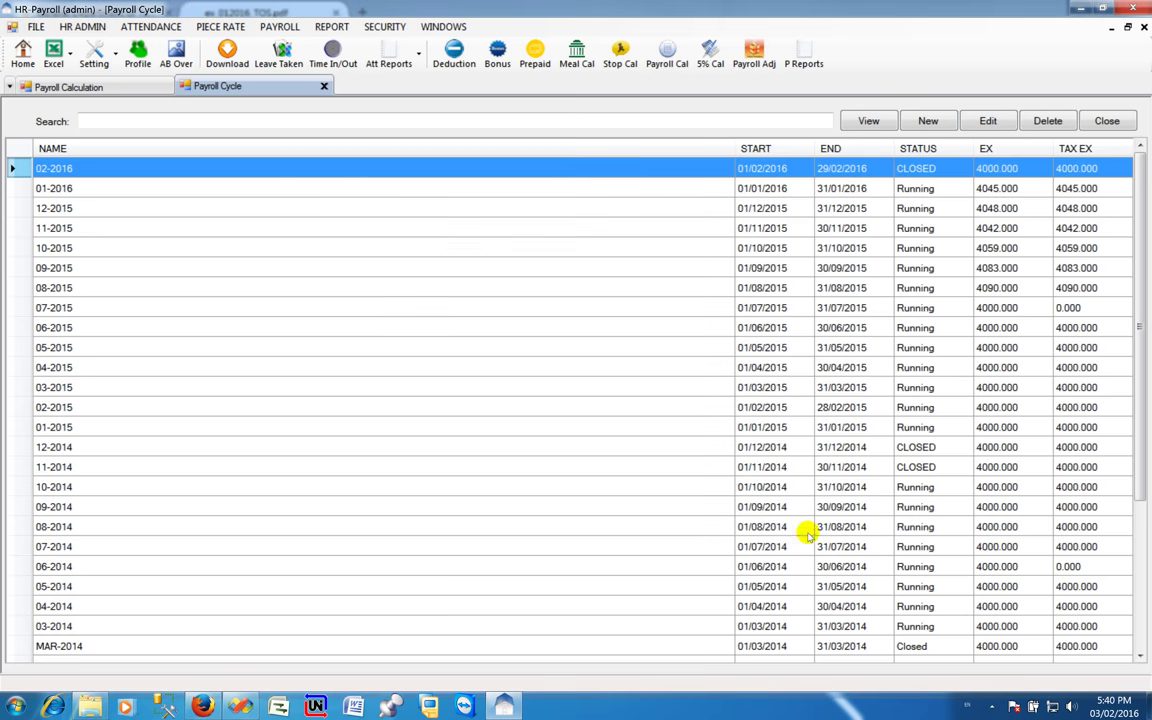
click(1106, 121)
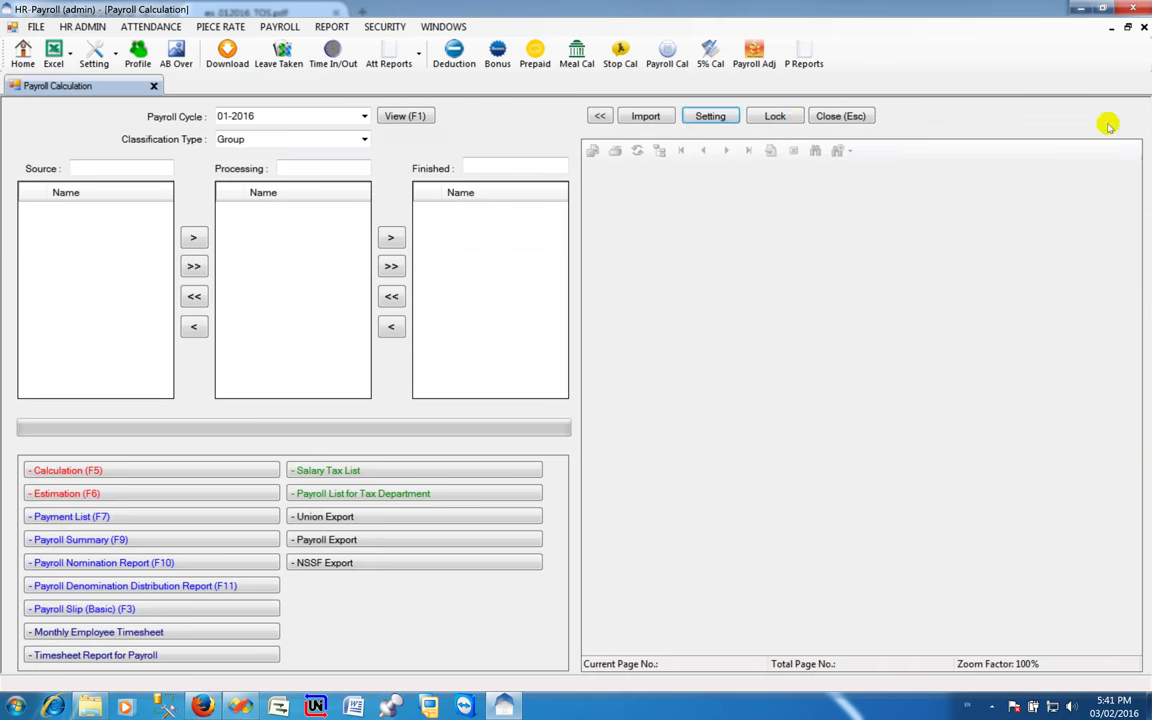
Load the groups for payroll cycle 01-2016 and return group WH1 from Processing to Source
click(400, 117)
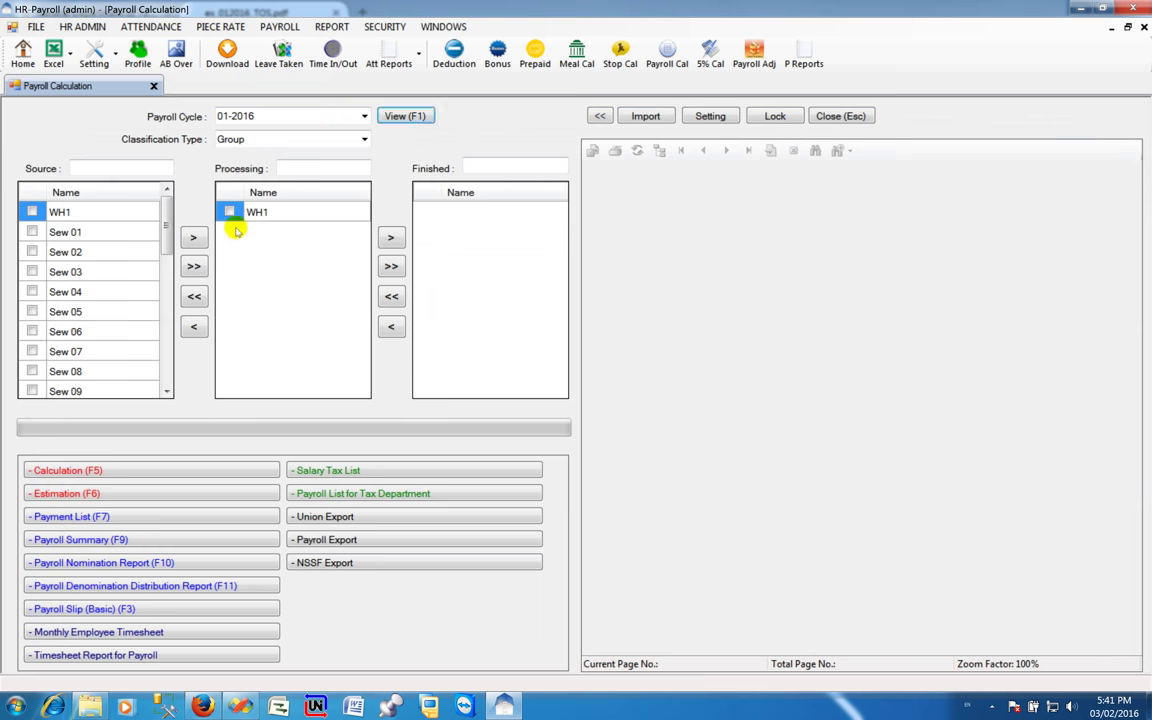
click(230, 212)
click(190, 328)
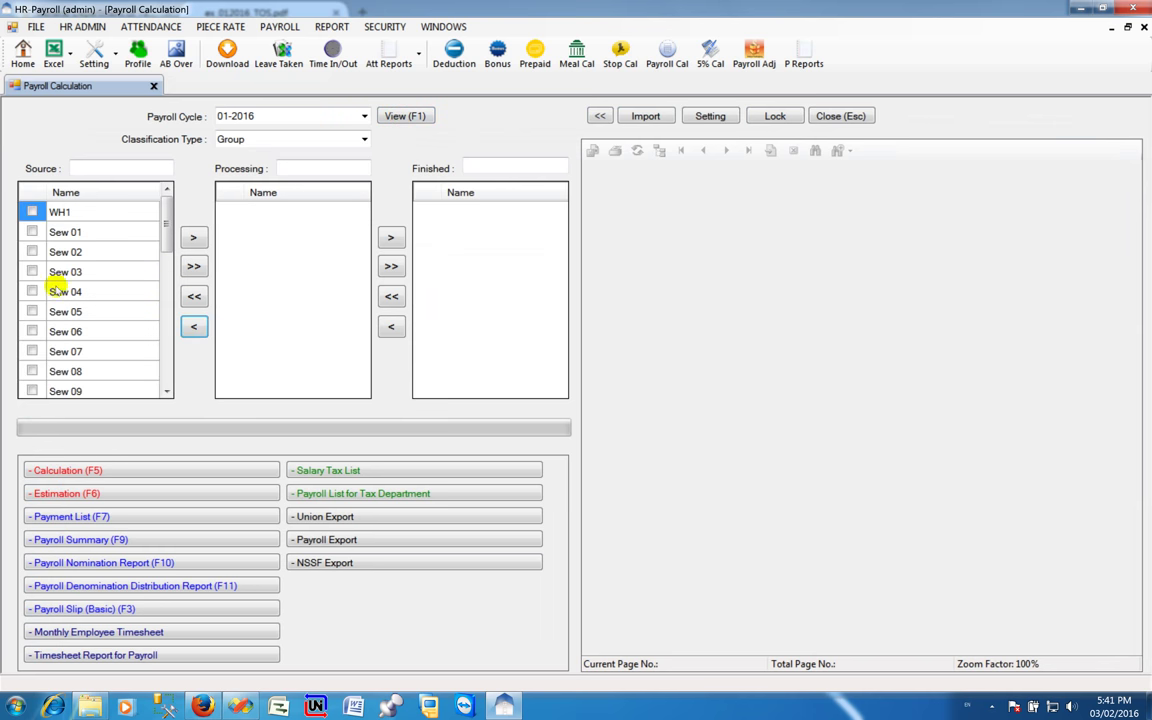
Transfer groups Sew 01 and Sew 02 from Source to Processing and run the payroll calculation for them
click(32, 231)
click(33, 251)
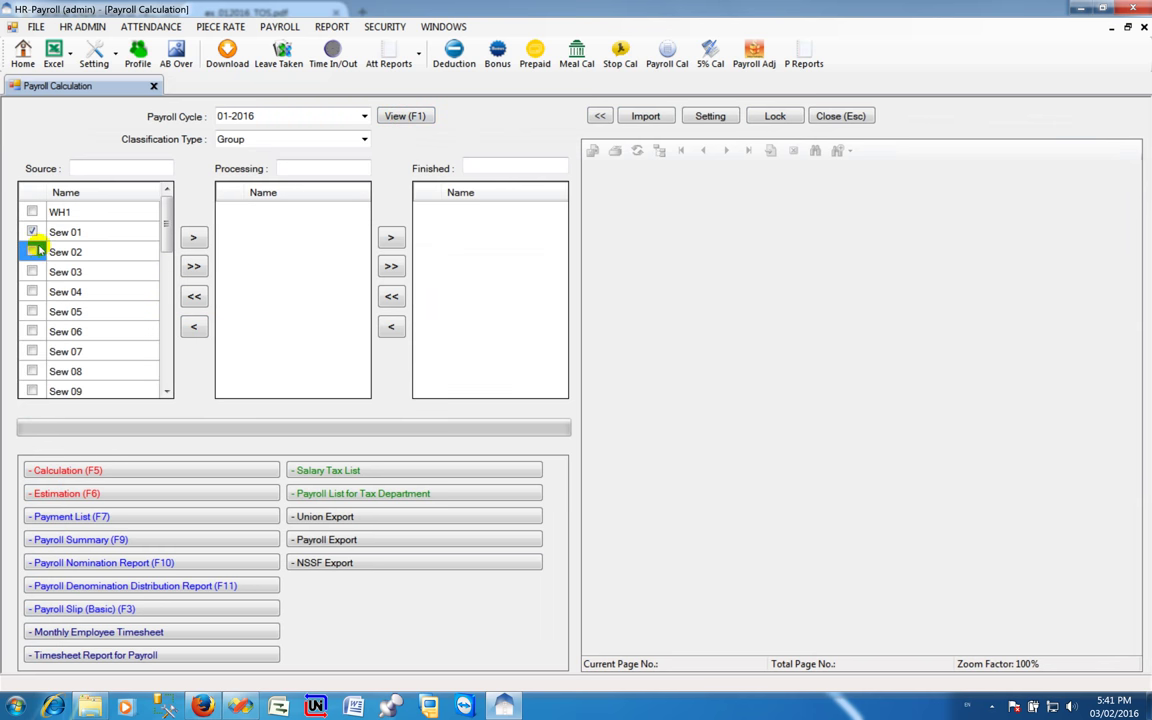
click(193, 238)
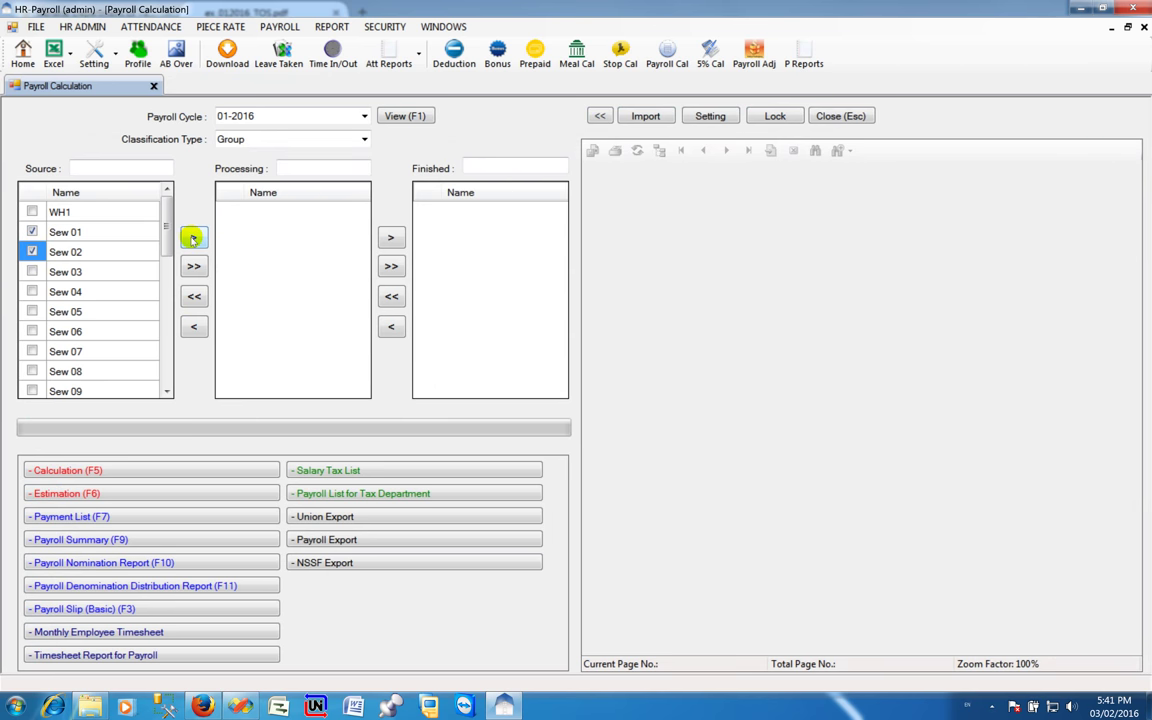
click(72, 470)
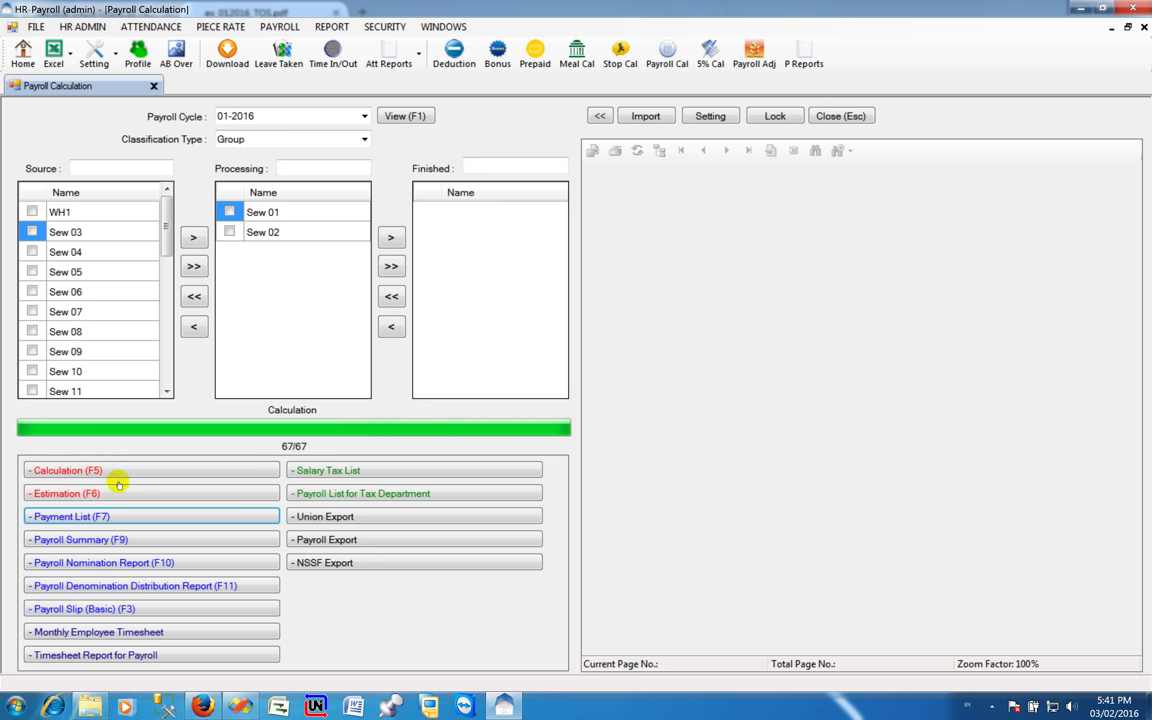
Generate the Payment List for the processing groups and review it at full width
click(100, 516)
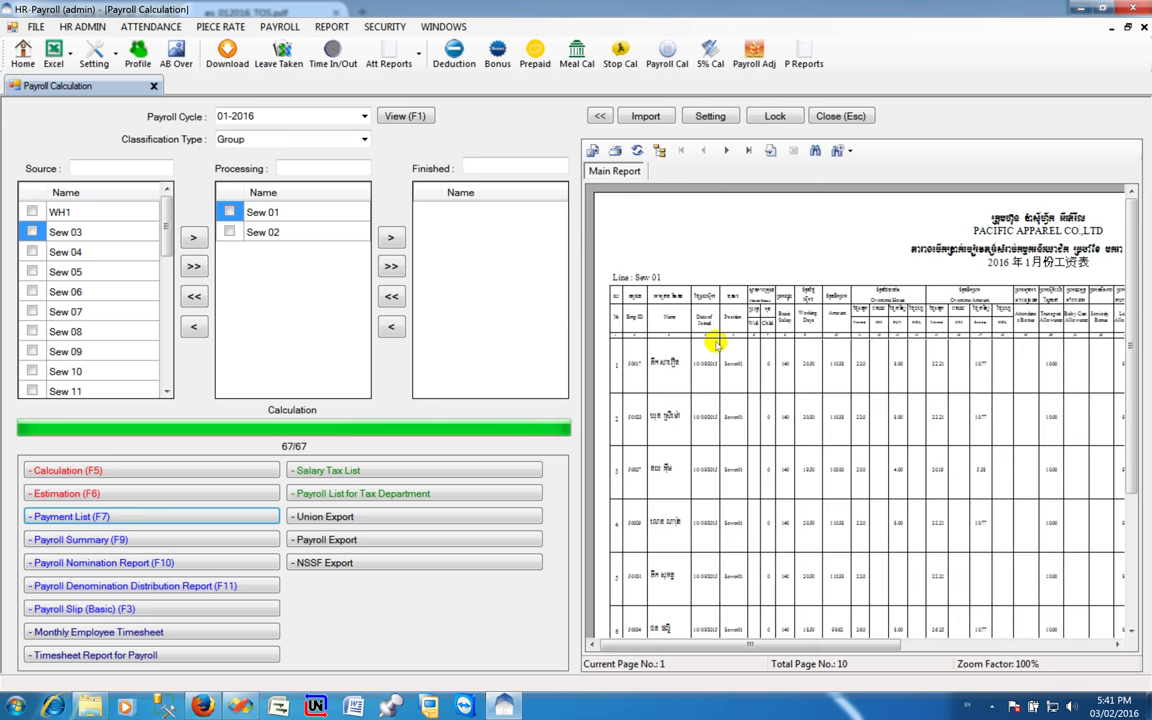
click(600, 115)
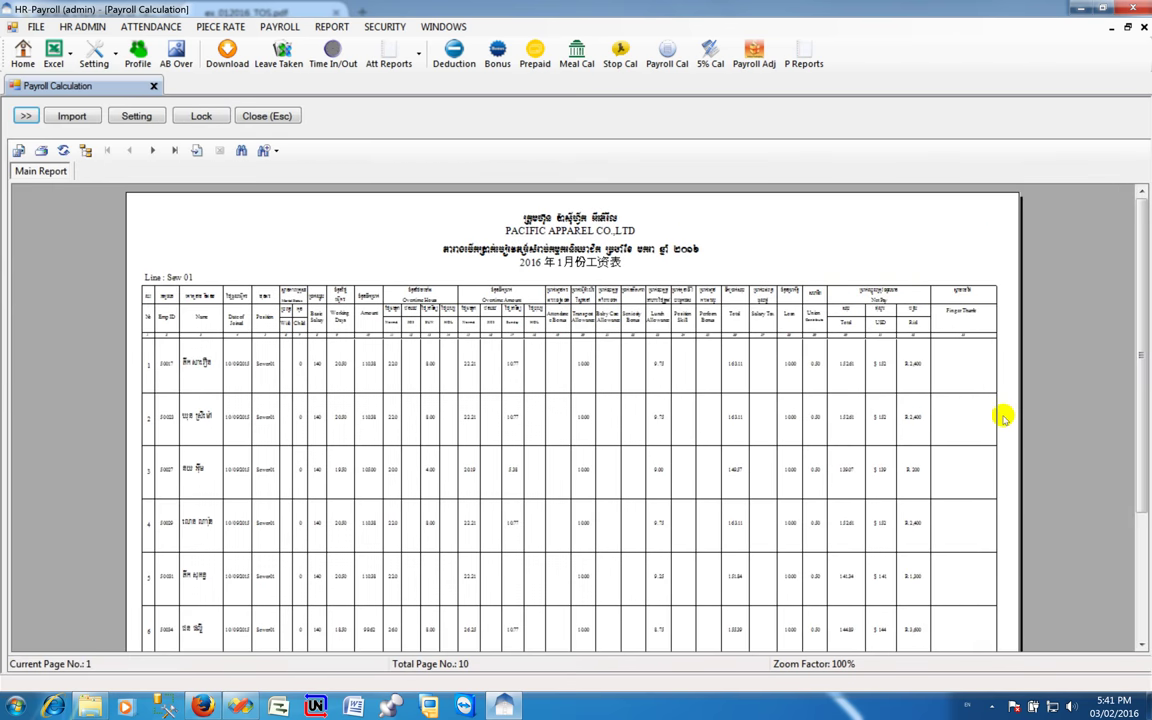
click(25, 116)
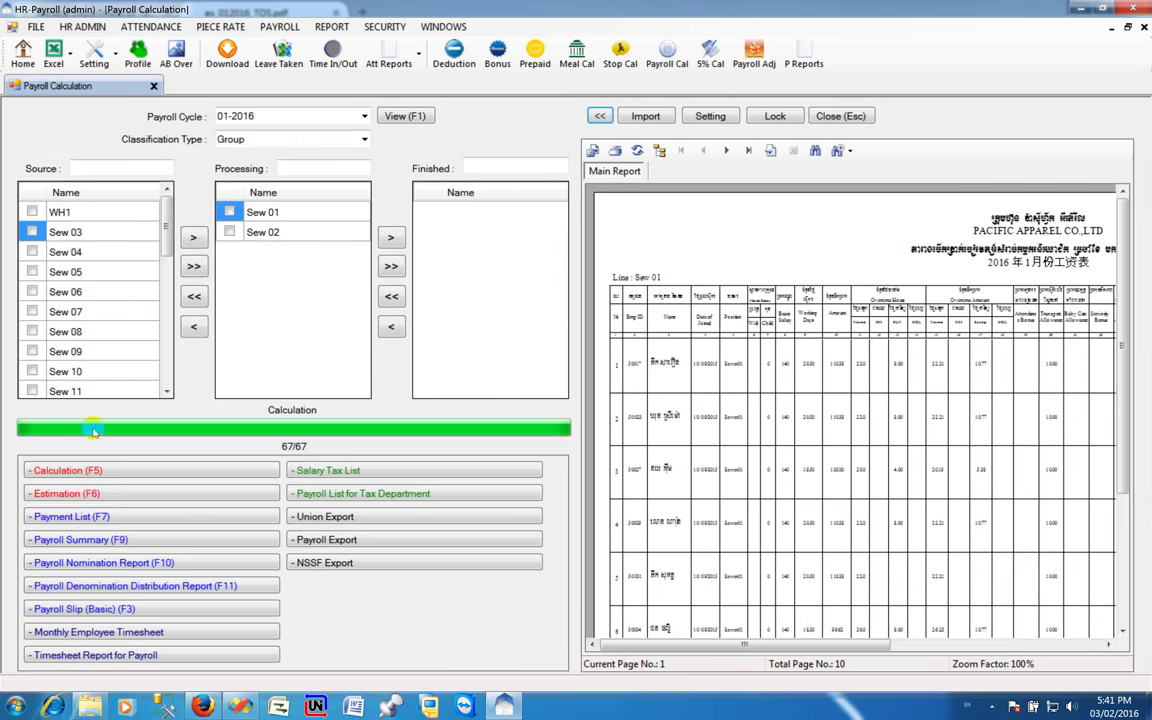
Generate the Payroll Summary for Sew 01 and Sew 02 and review the group totals at full width
click(85, 540)
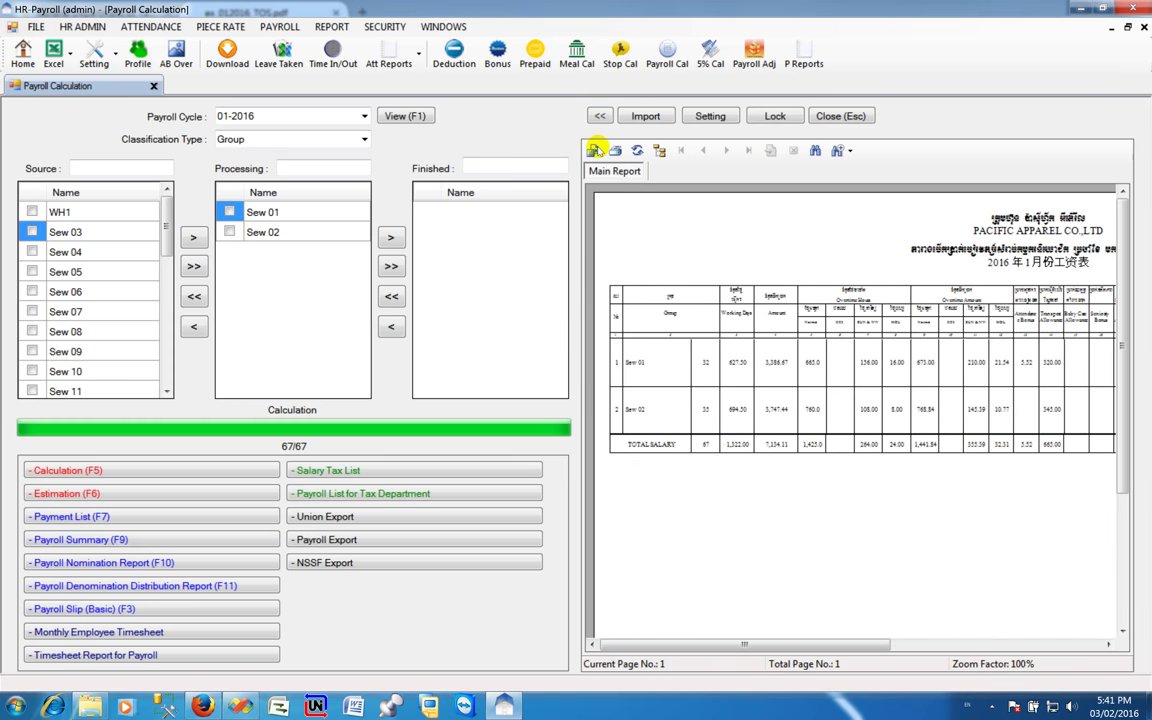
click(600, 116)
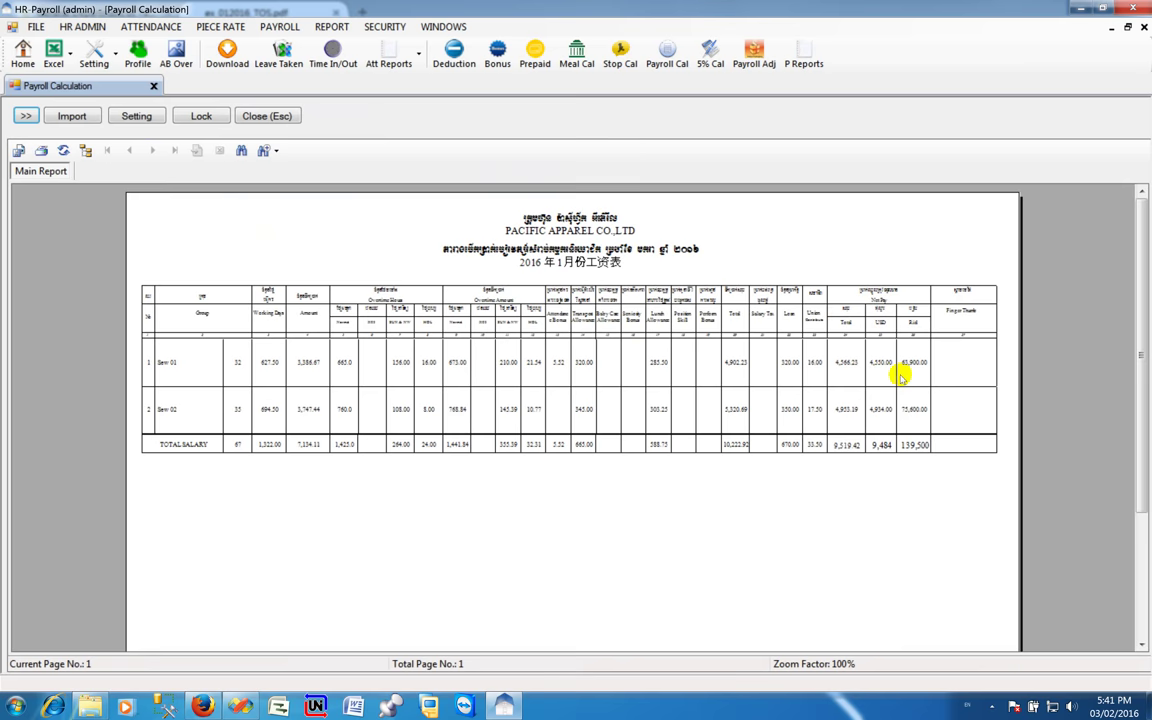
click(22, 116)
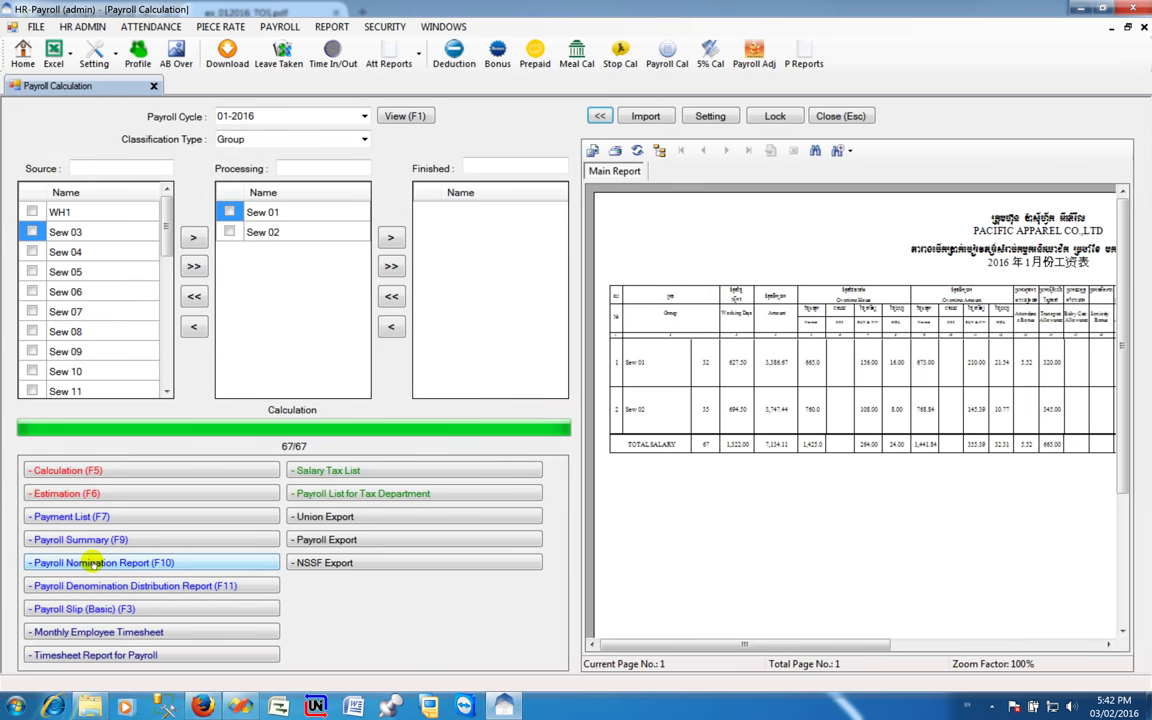
Generate the Payroll Nomination Report and examine its banknote breakdown, tax, union and net columns at full width
click(90, 563)
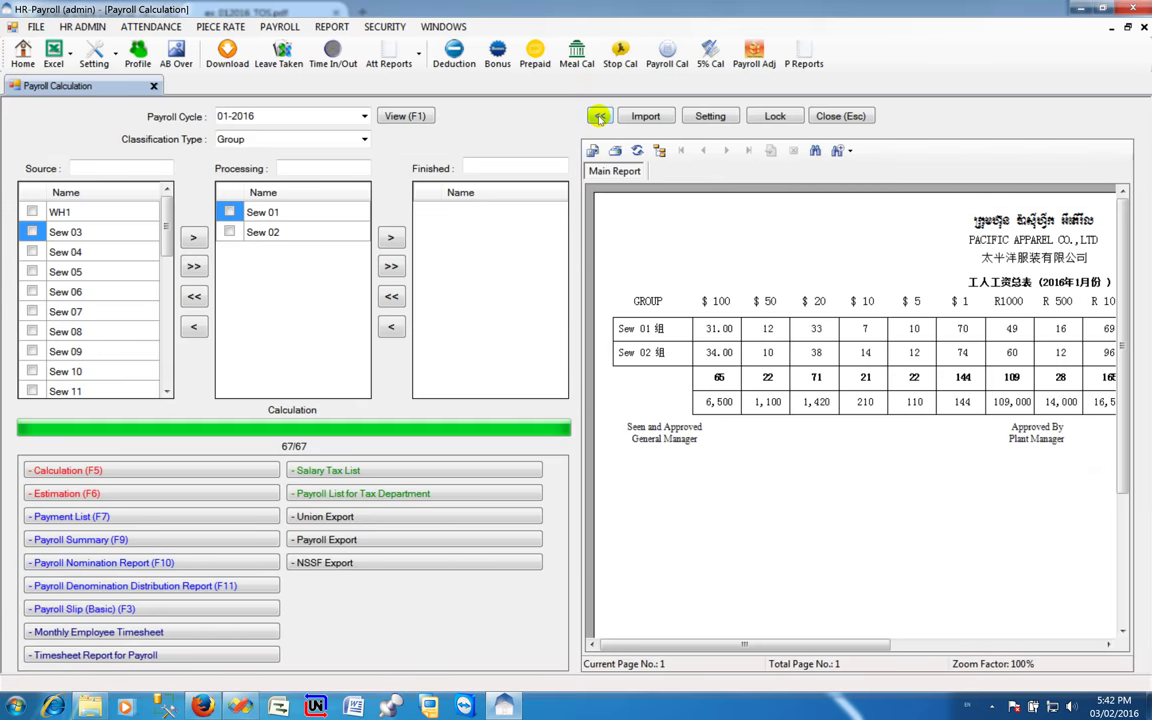
click(599, 116)
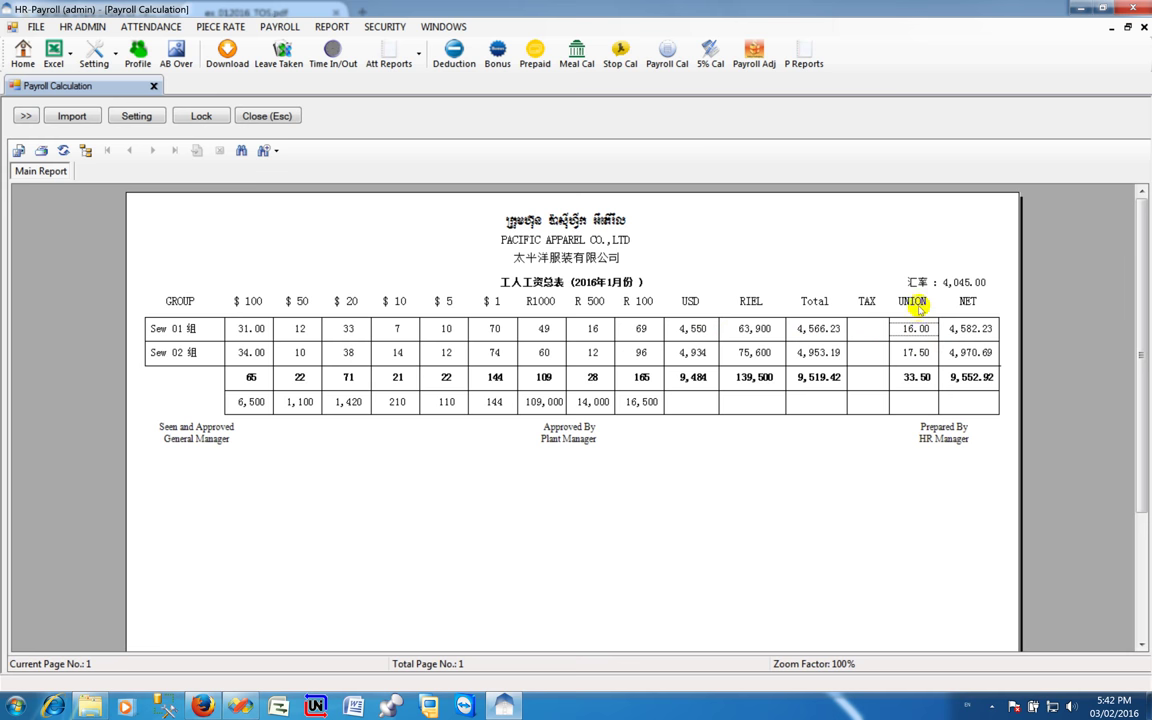
click(868, 331)
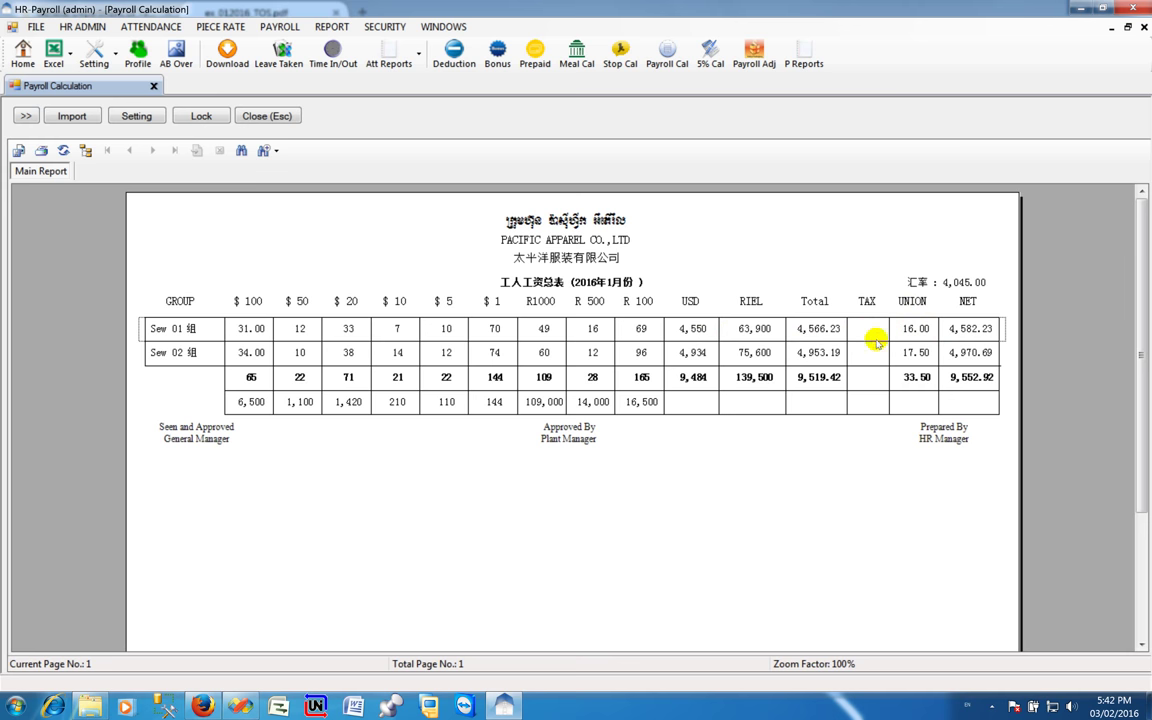
click(968, 377)
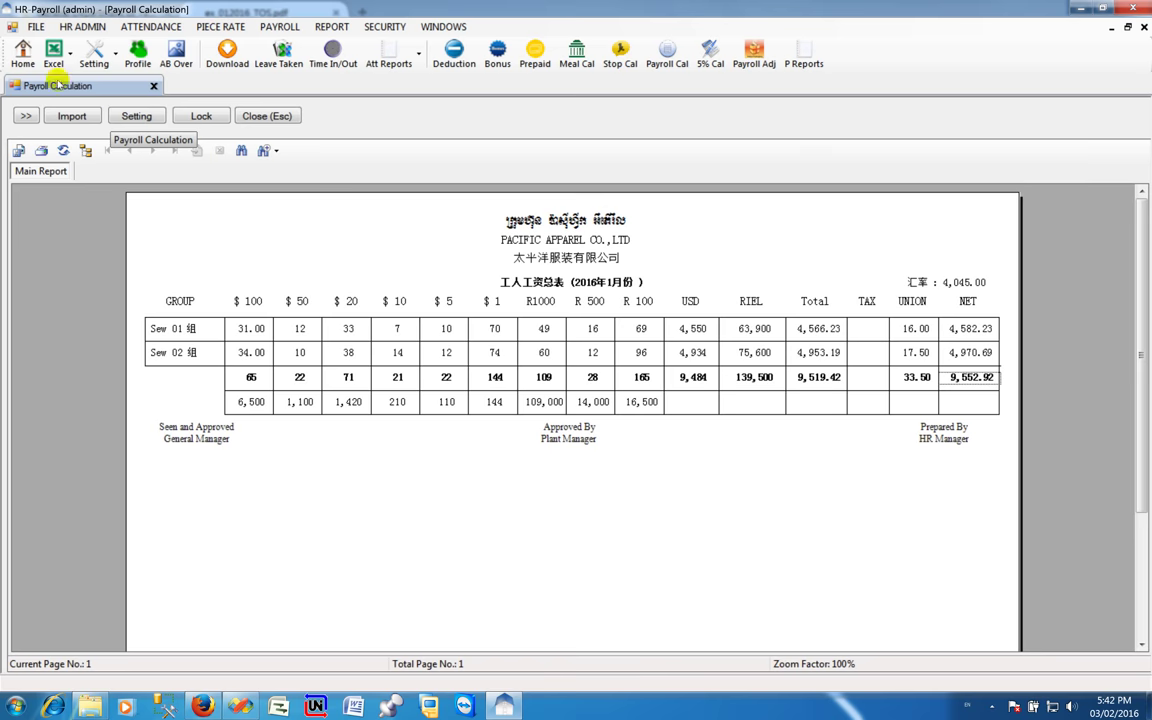
click(25, 116)
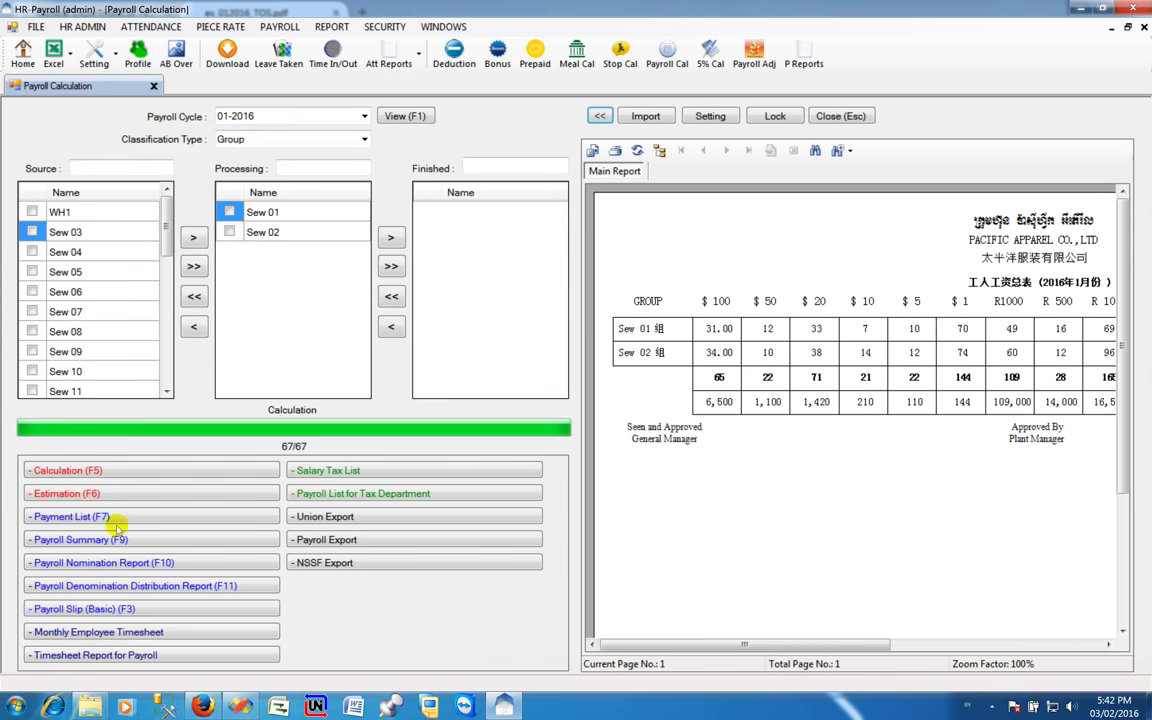
Generate the Payroll Denomination Distribution Report and examine the group leader rows at full width
click(90, 587)
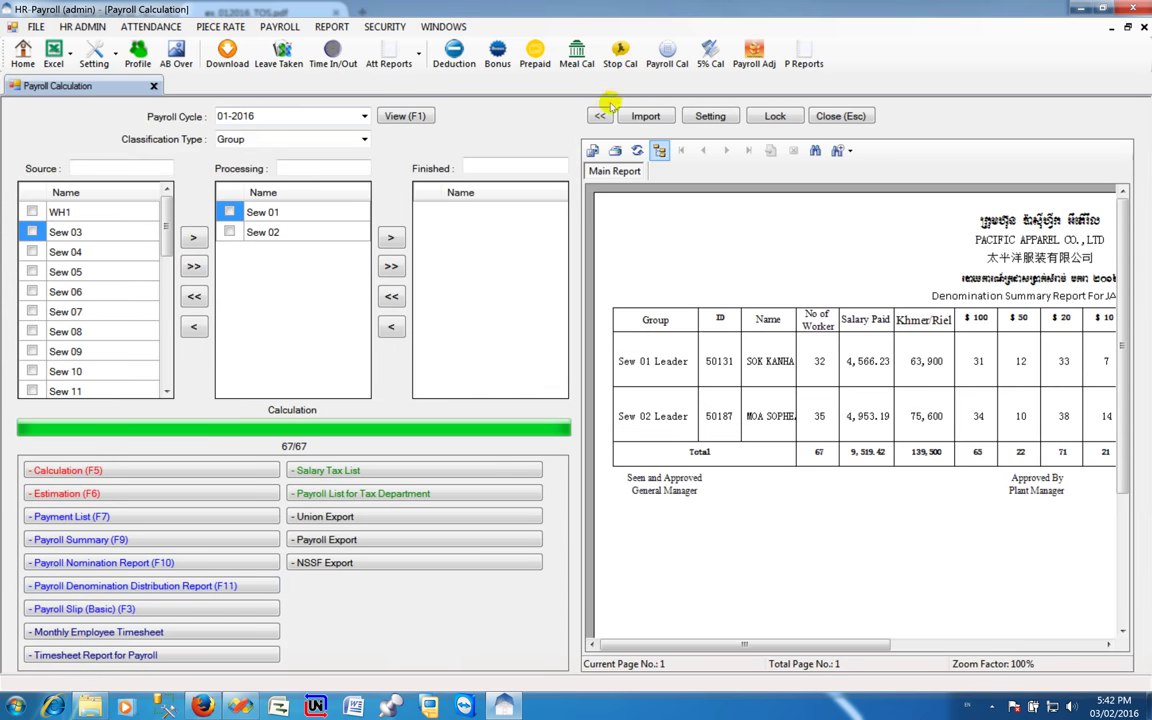
click(599, 116)
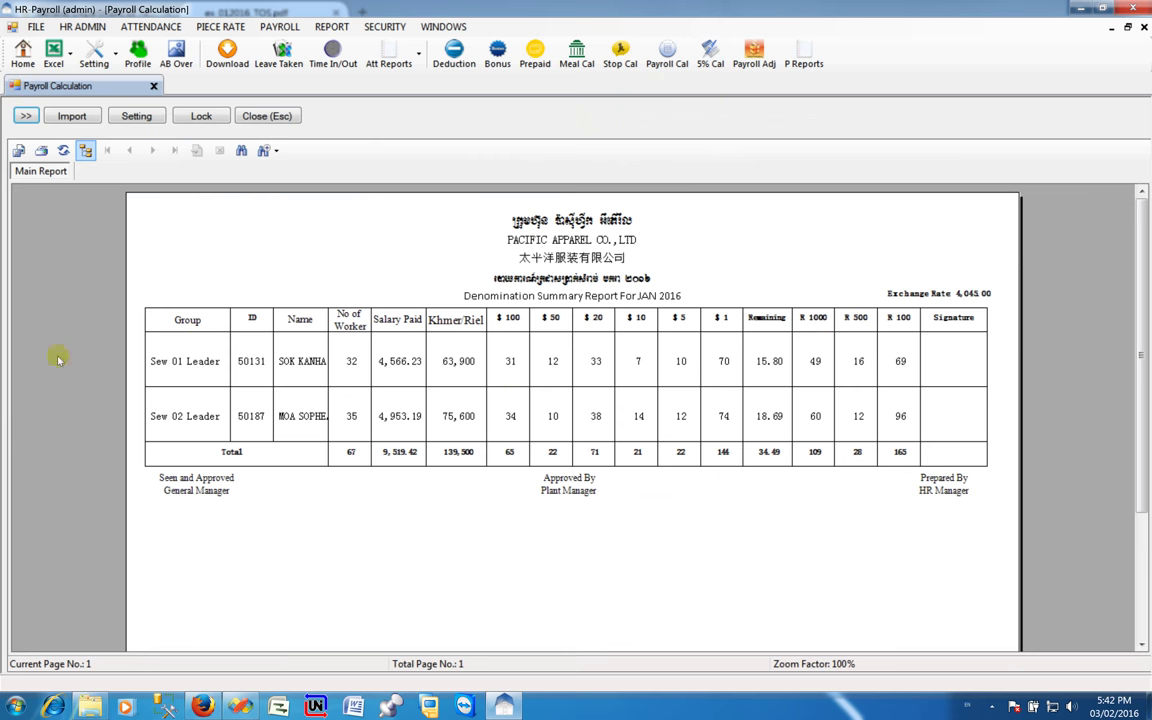
click(300, 362)
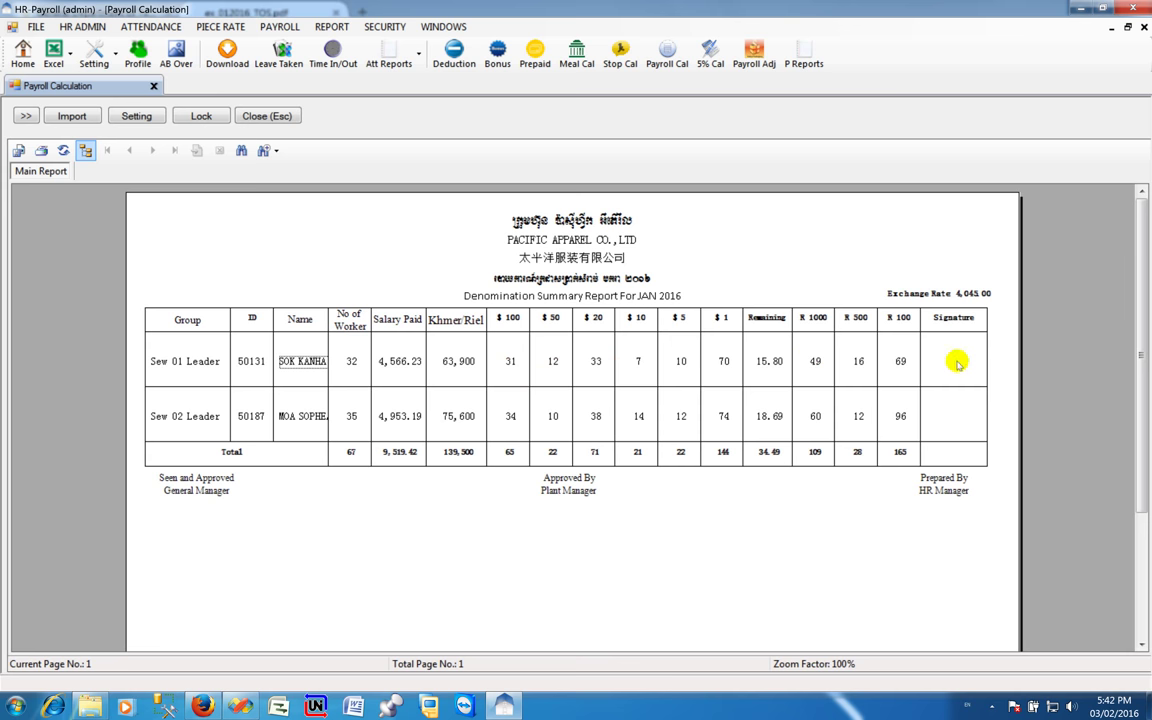
Generate the Payment List again and view it at full width, and generate the basic Payroll Slip for Sew 01 and Sew 02
click(26, 116)
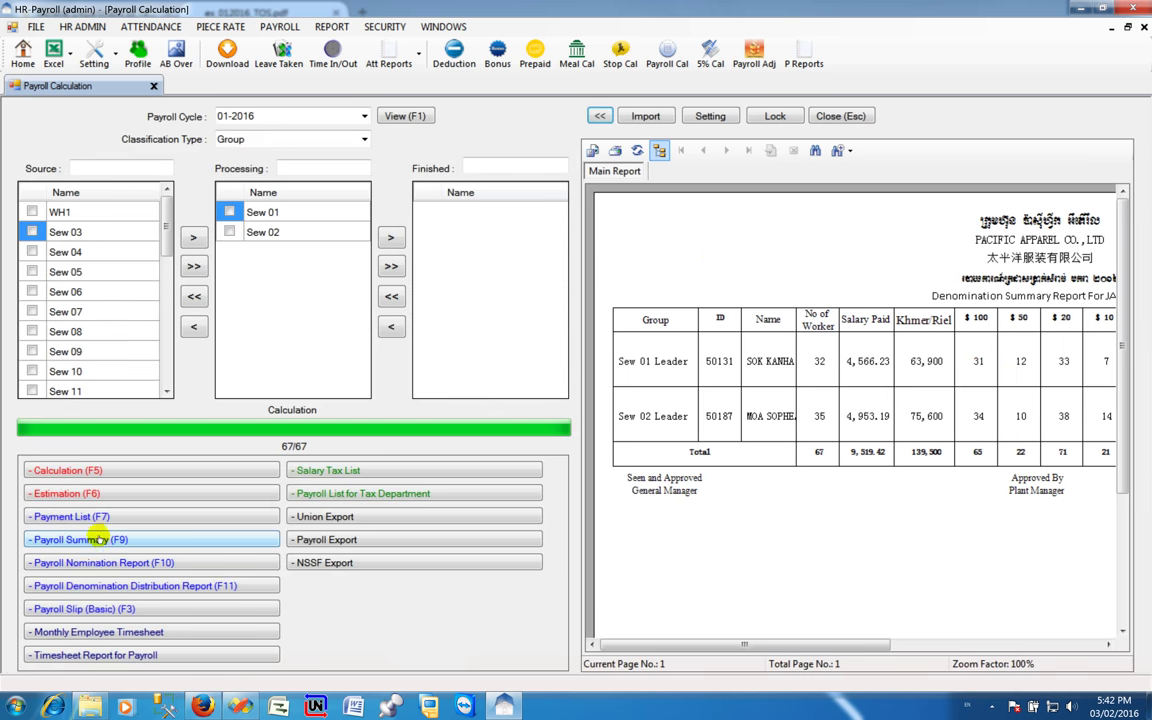
click(93, 516)
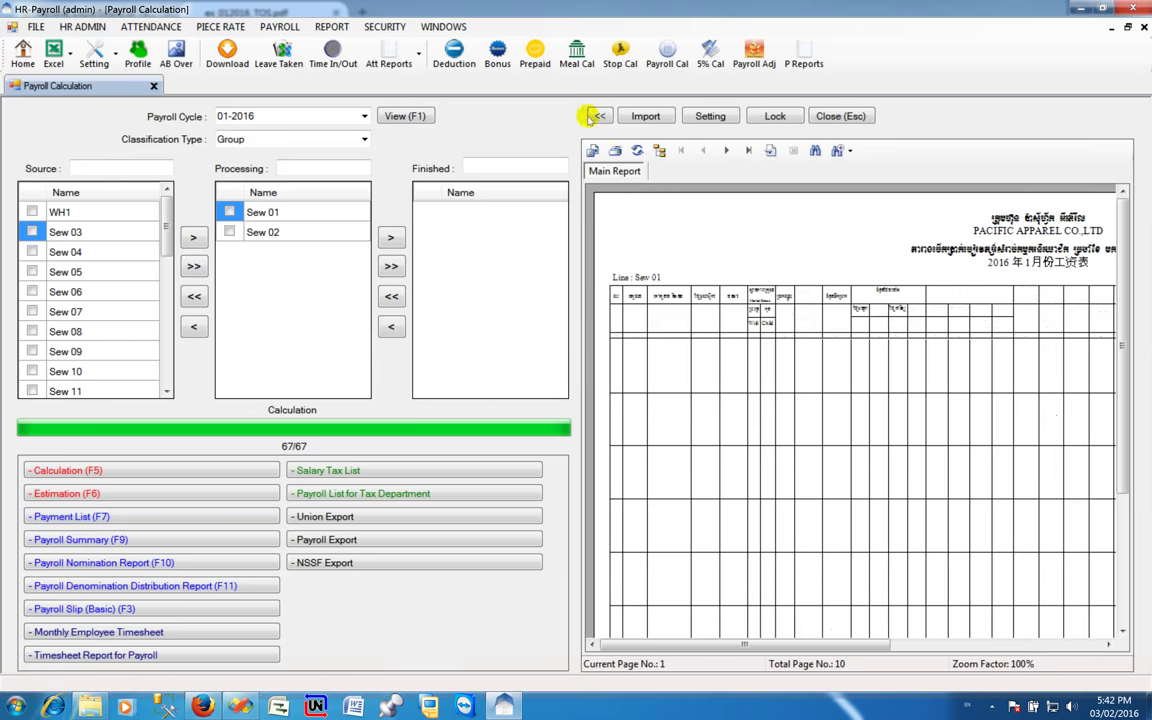
click(596, 116)
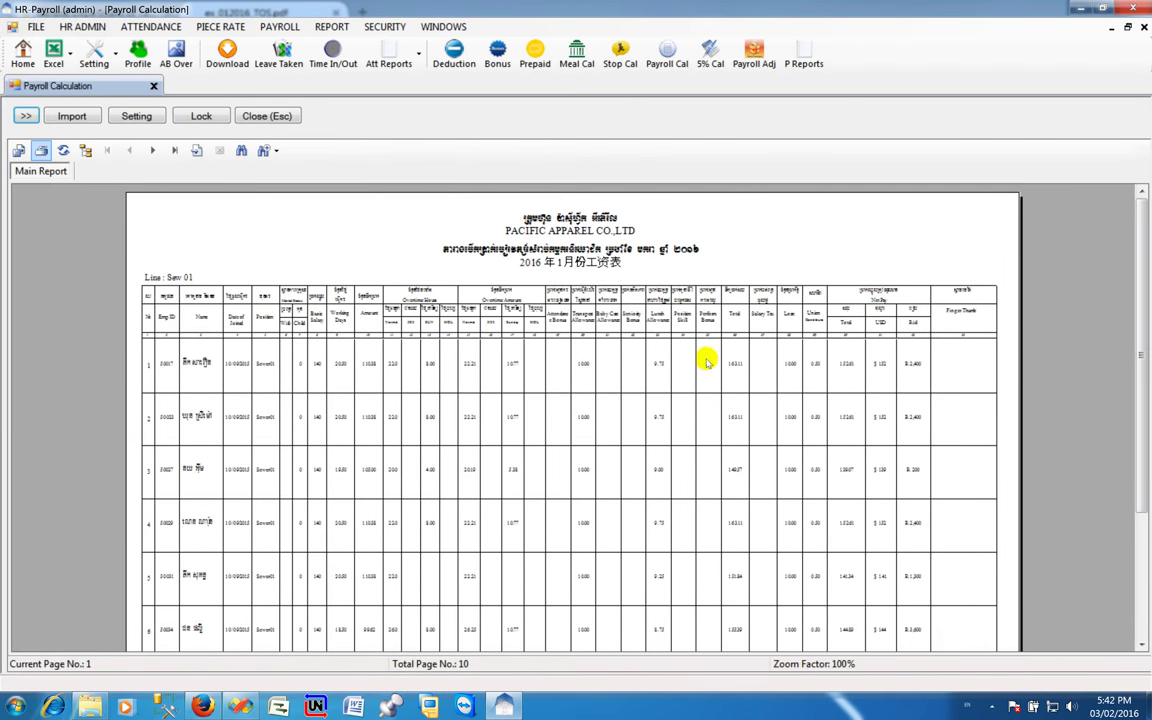
click(26, 116)
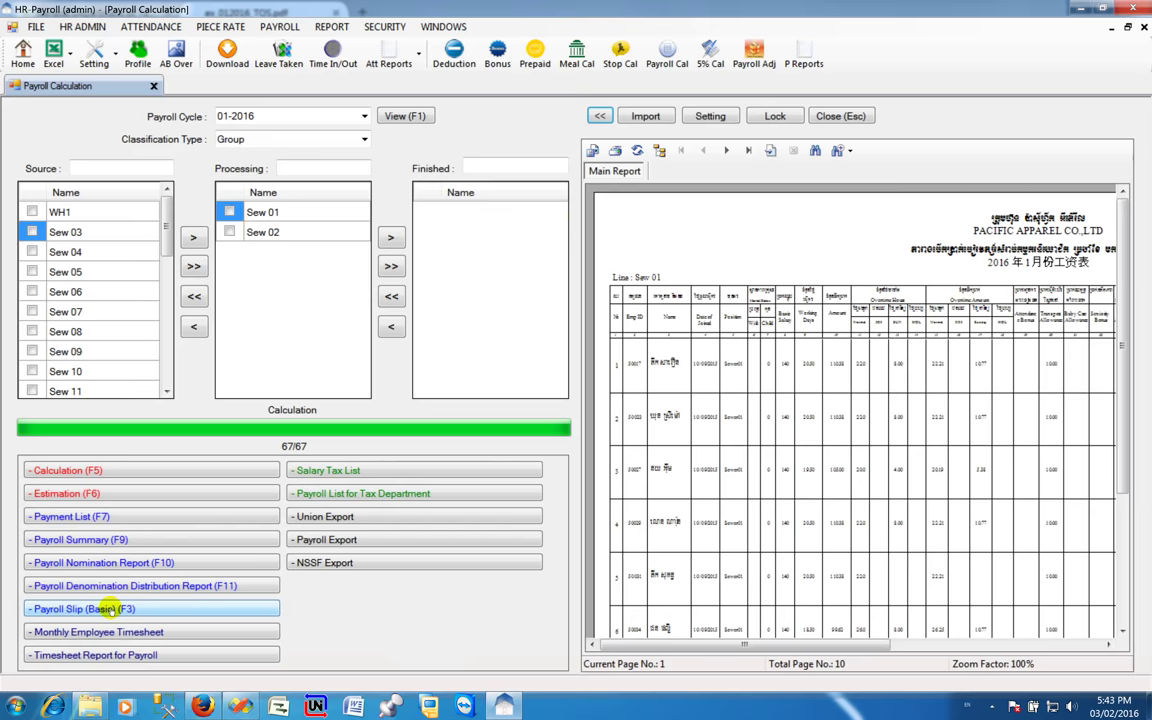
click(107, 609)
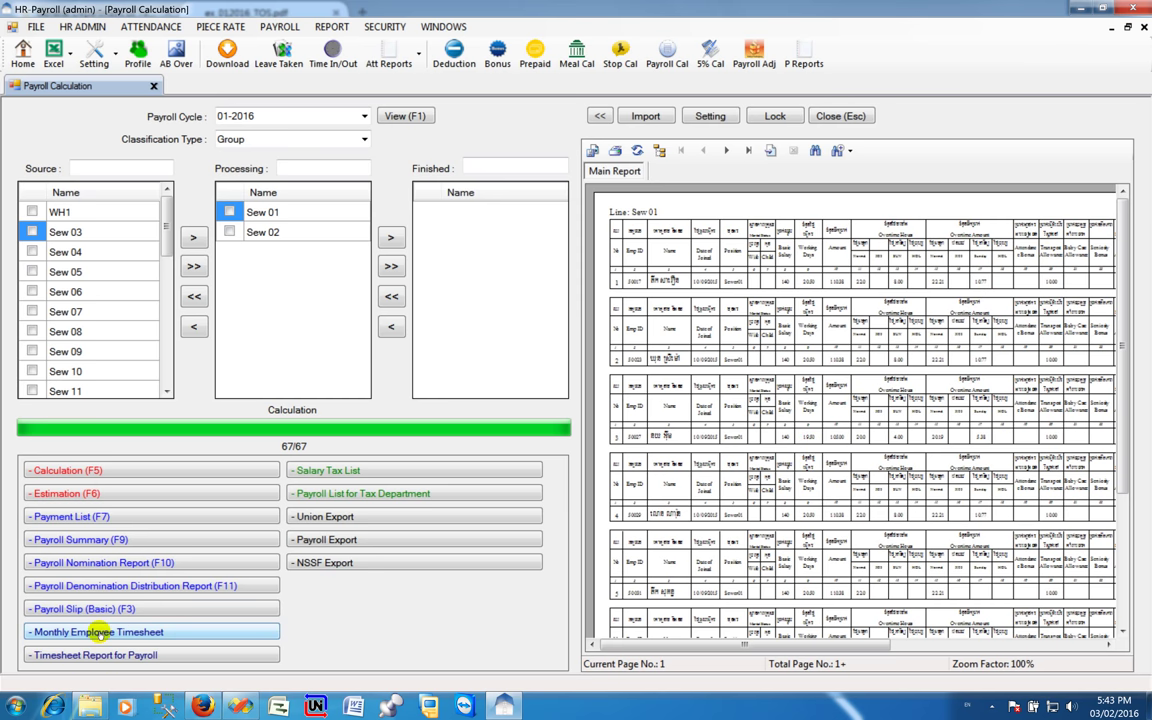
Generate the Monthly Employee Timesheet and examine the first employee's daily times, totals and leave legend at full width
click(100, 632)
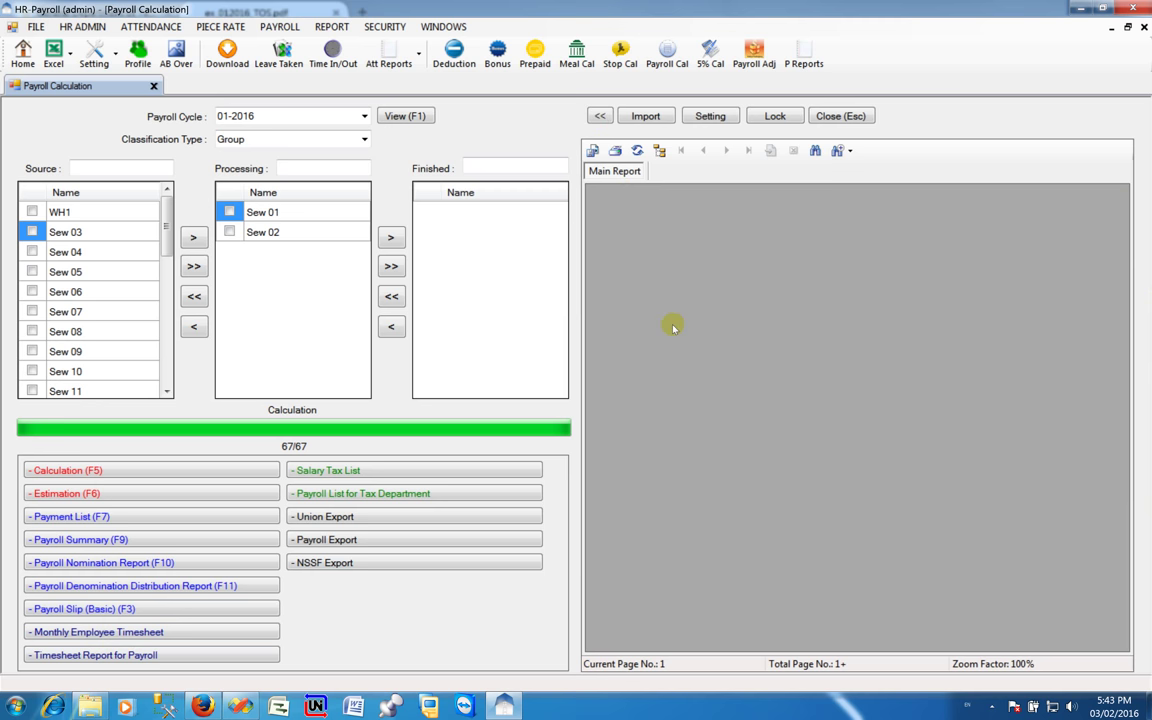
click(599, 118)
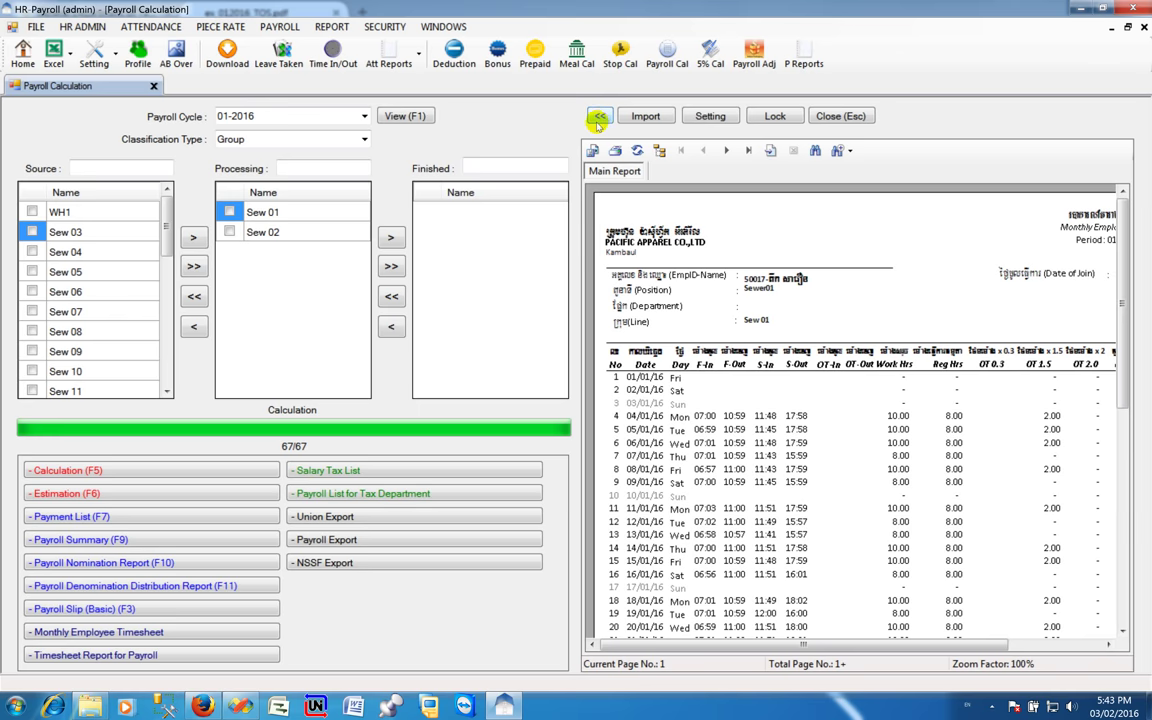
click(599, 117)
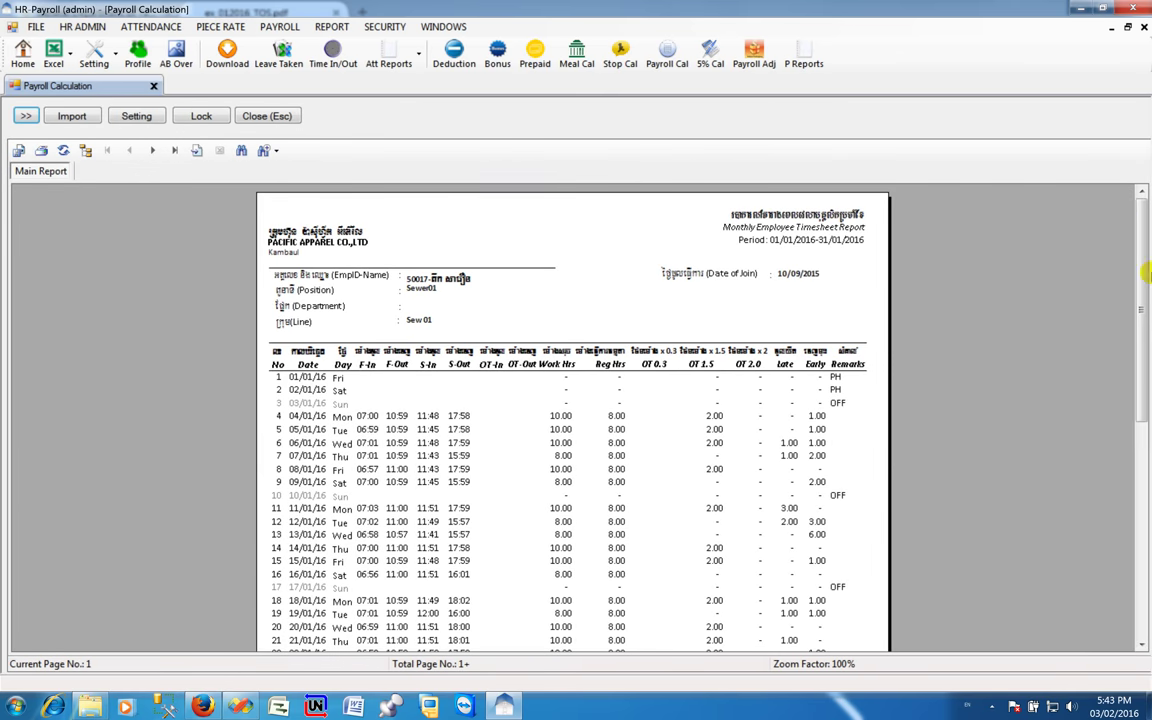
drag(1144, 365, 1139, 576)
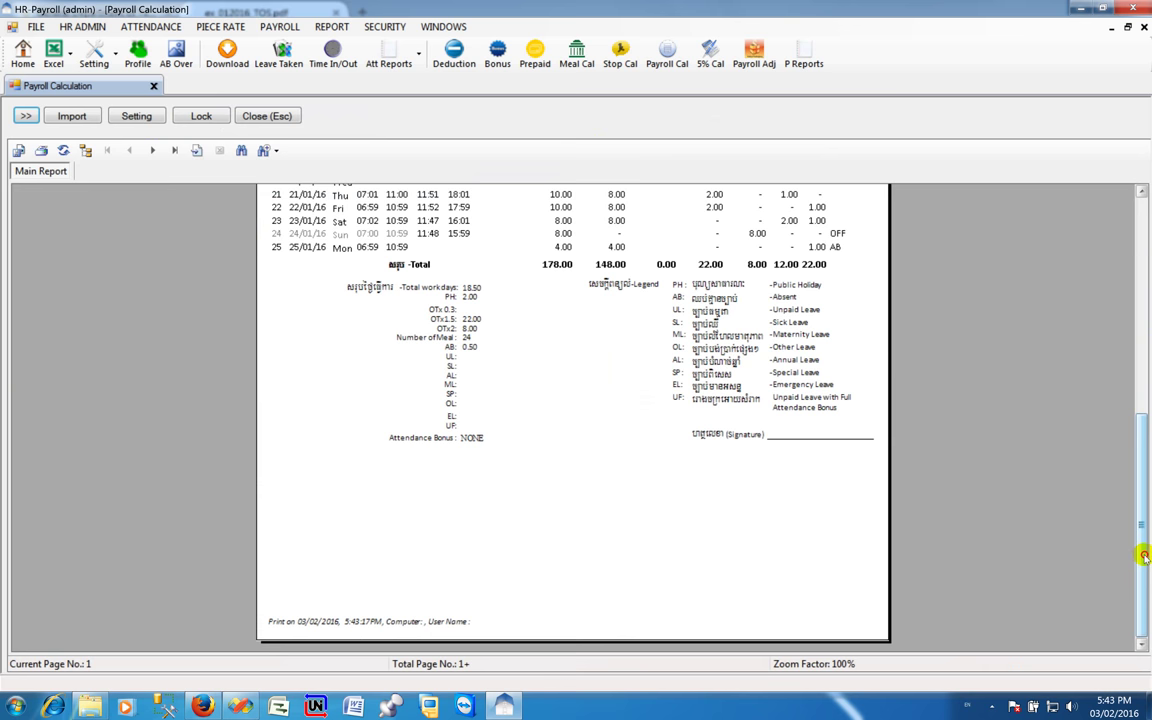
drag(1144, 556, 1127, 370)
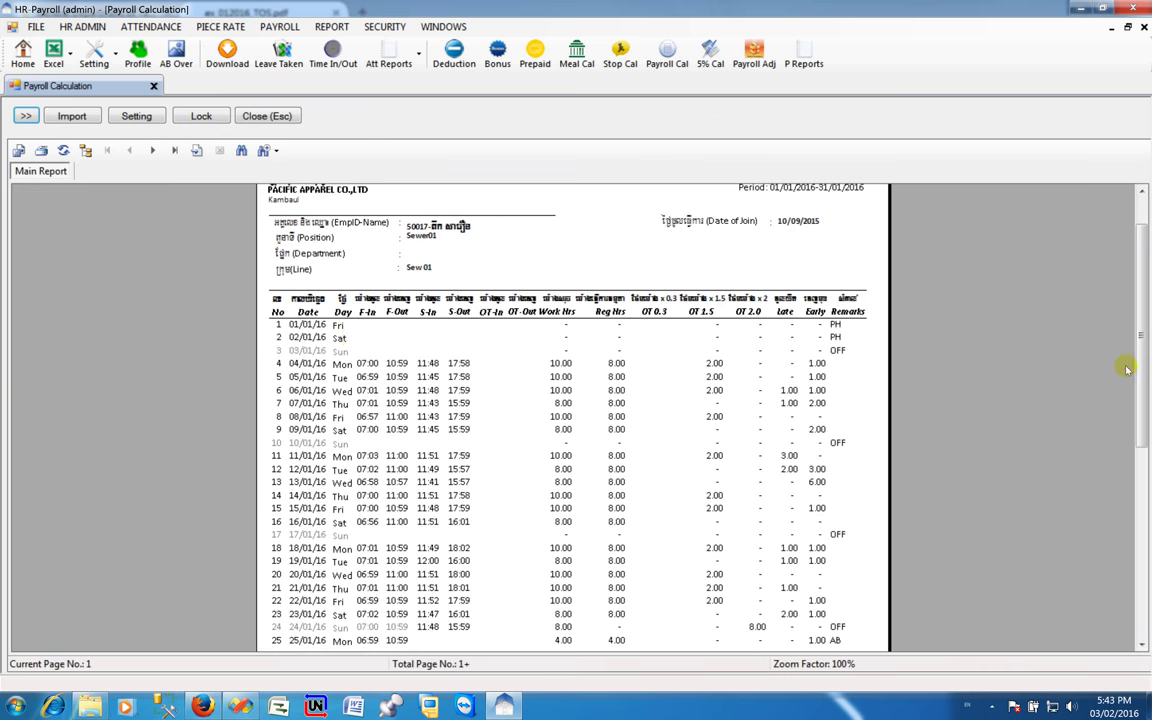
Find the Office group among the source groups and add it to the processing groups
click(26, 116)
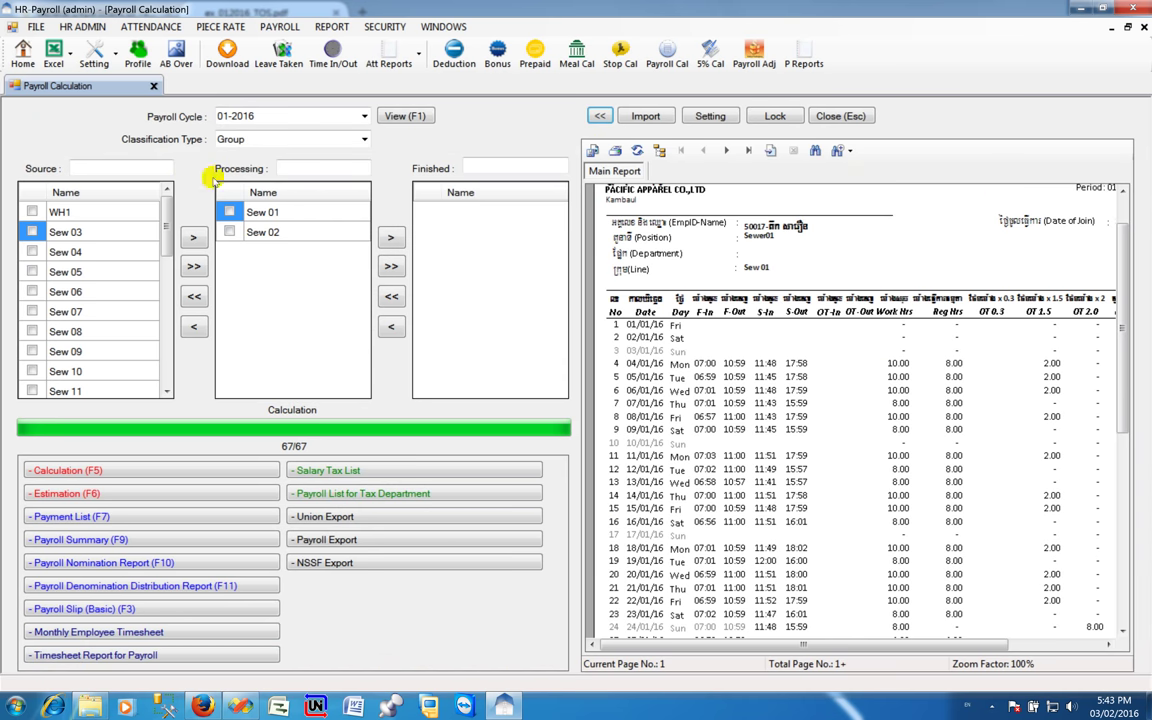
click(152, 169)
text(o)
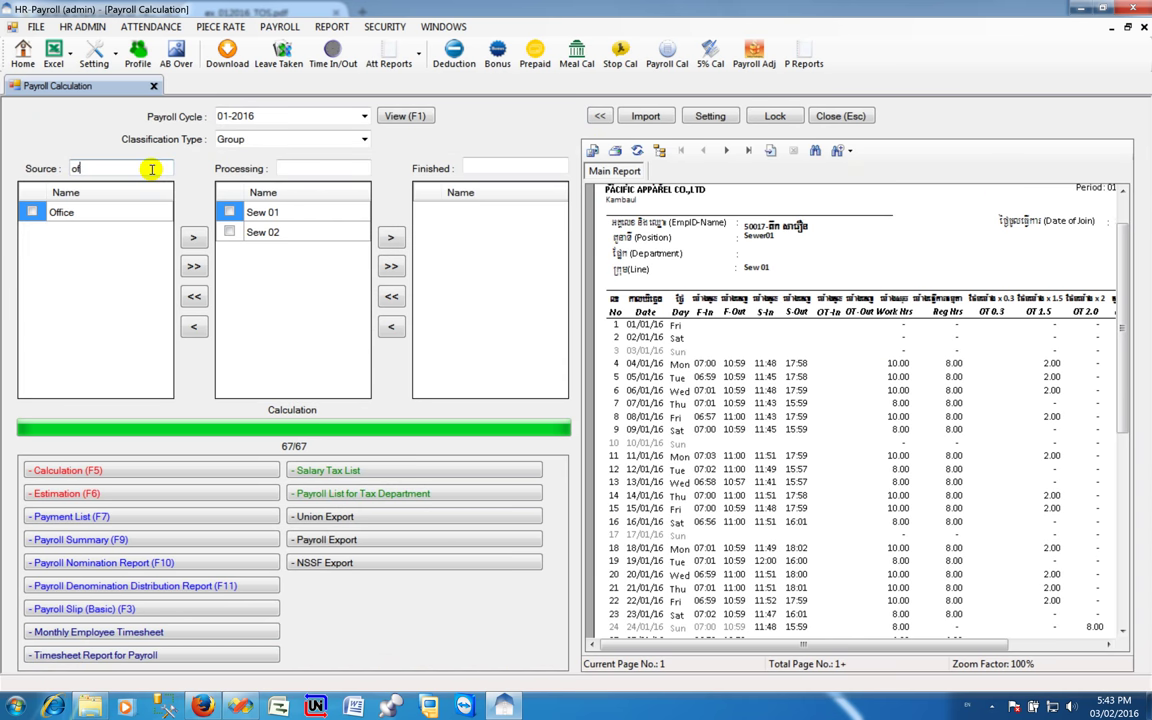
text(f)
key(Return)
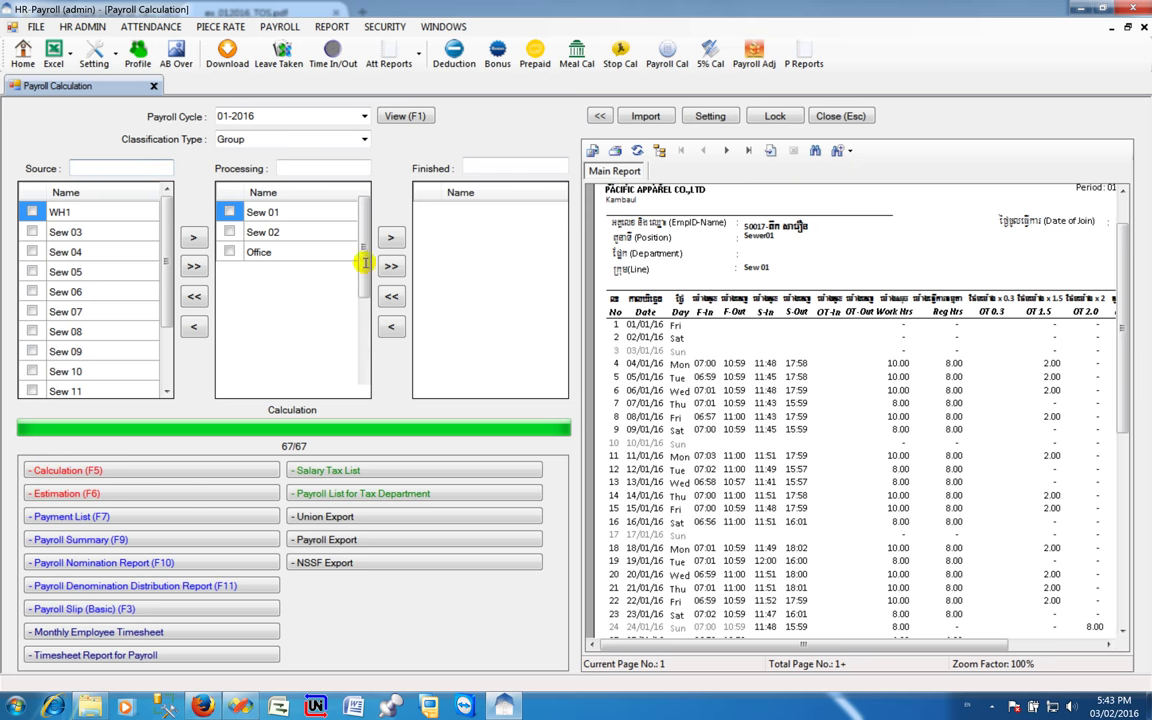
Try to calculate payroll with all remaining source groups moved into processing, and close Payroll Calculation
click(150, 470)
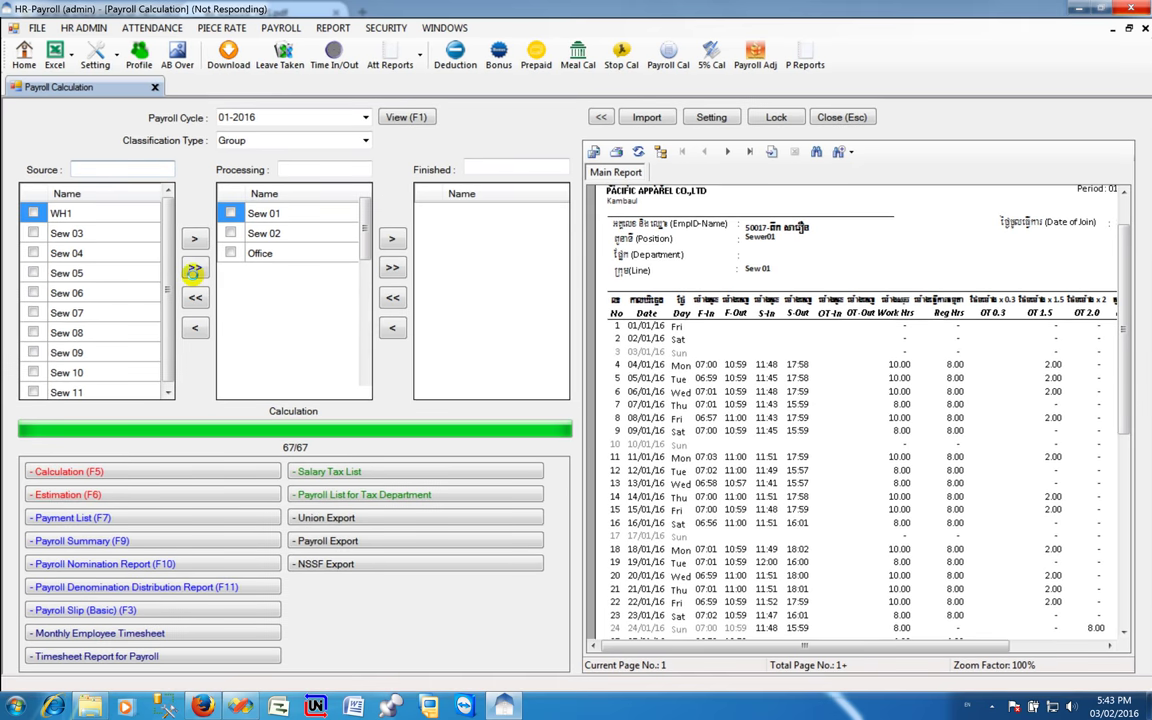
click(193, 266)
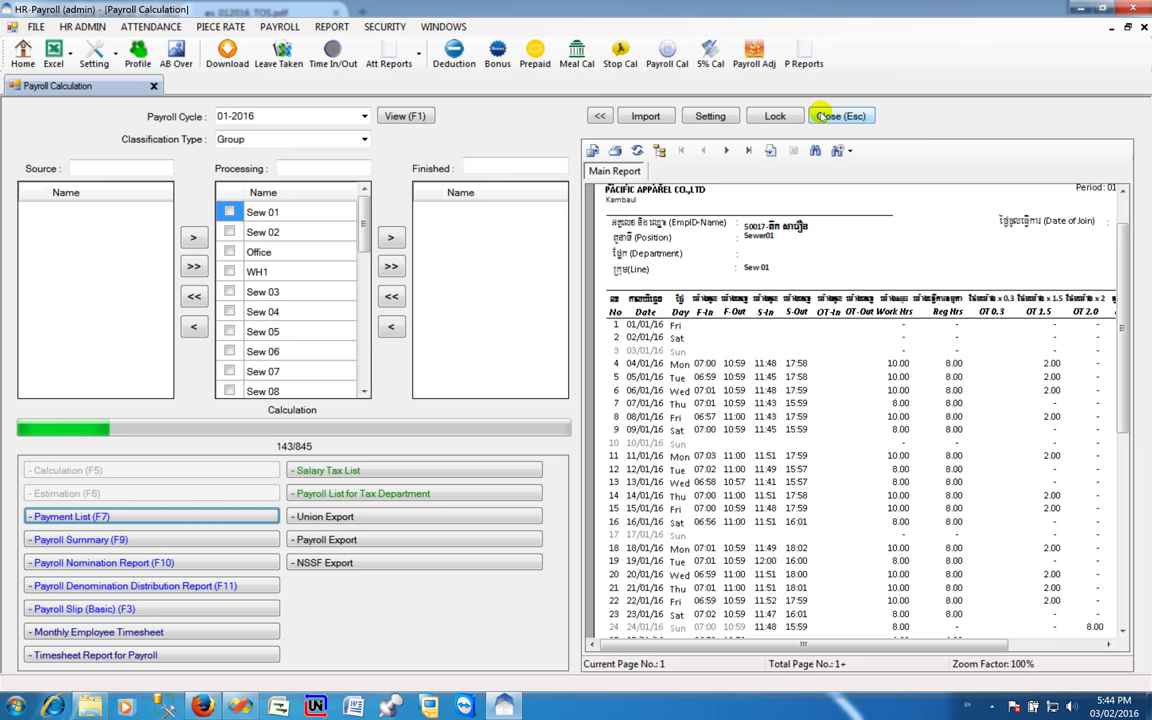
click(822, 116)
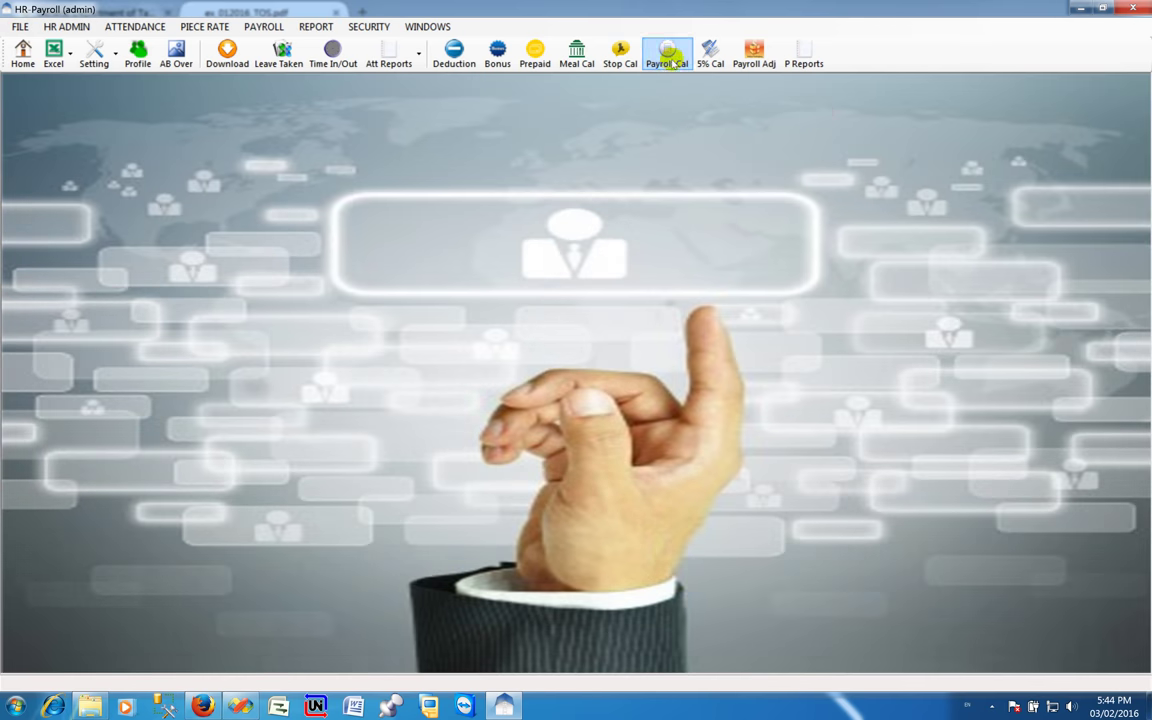
Reopen Payroll Calculation, load the groups for cycle 01-2016 and return all processing groups to the source list
click(667, 60)
click(404, 92)
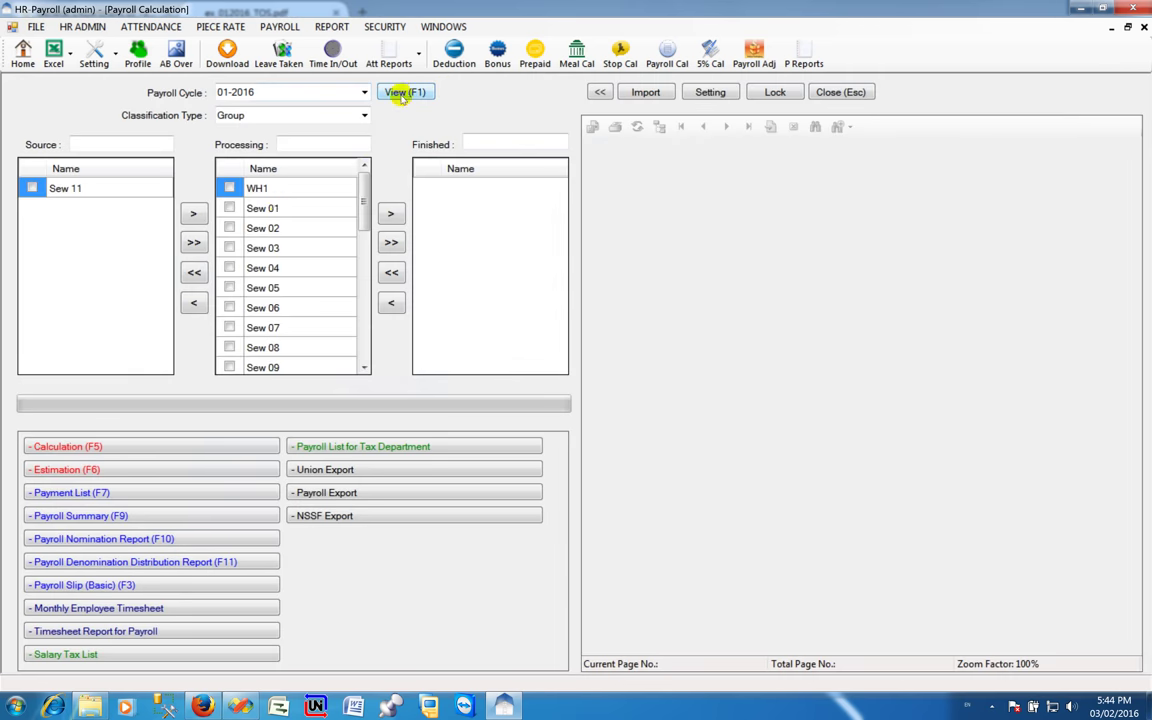
click(192, 271)
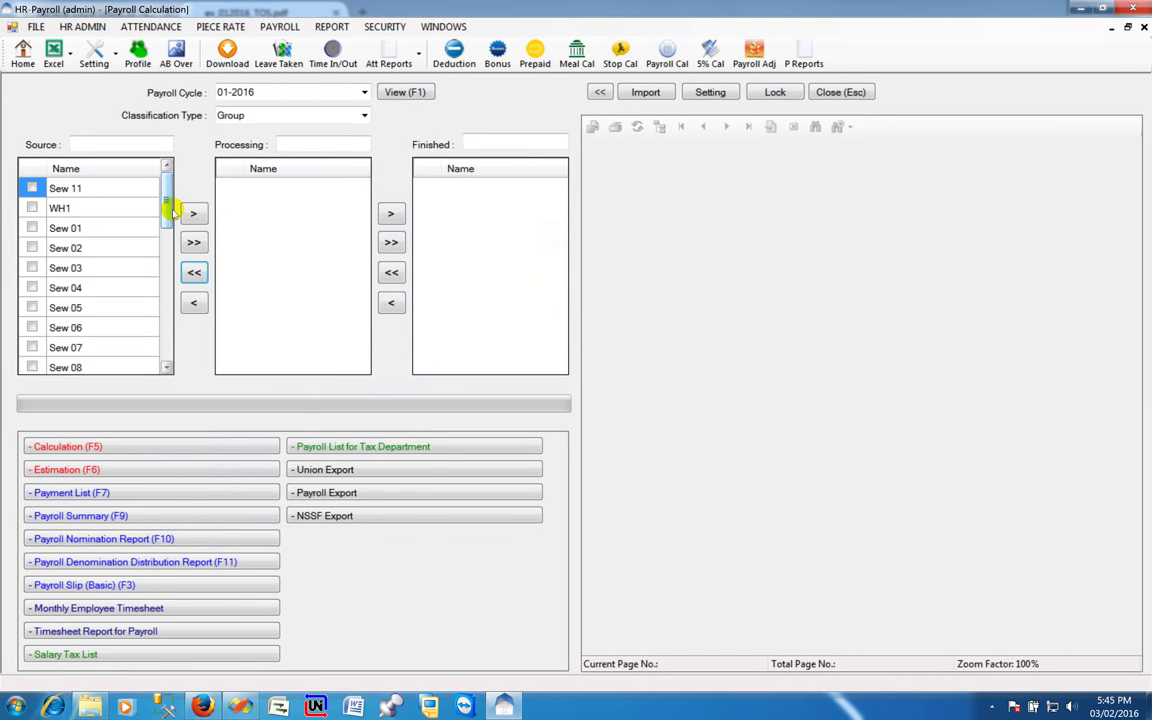
Sort the source groups by name in descending order and move Sew 01 and Sew 02 to the processing list
click(136, 171)
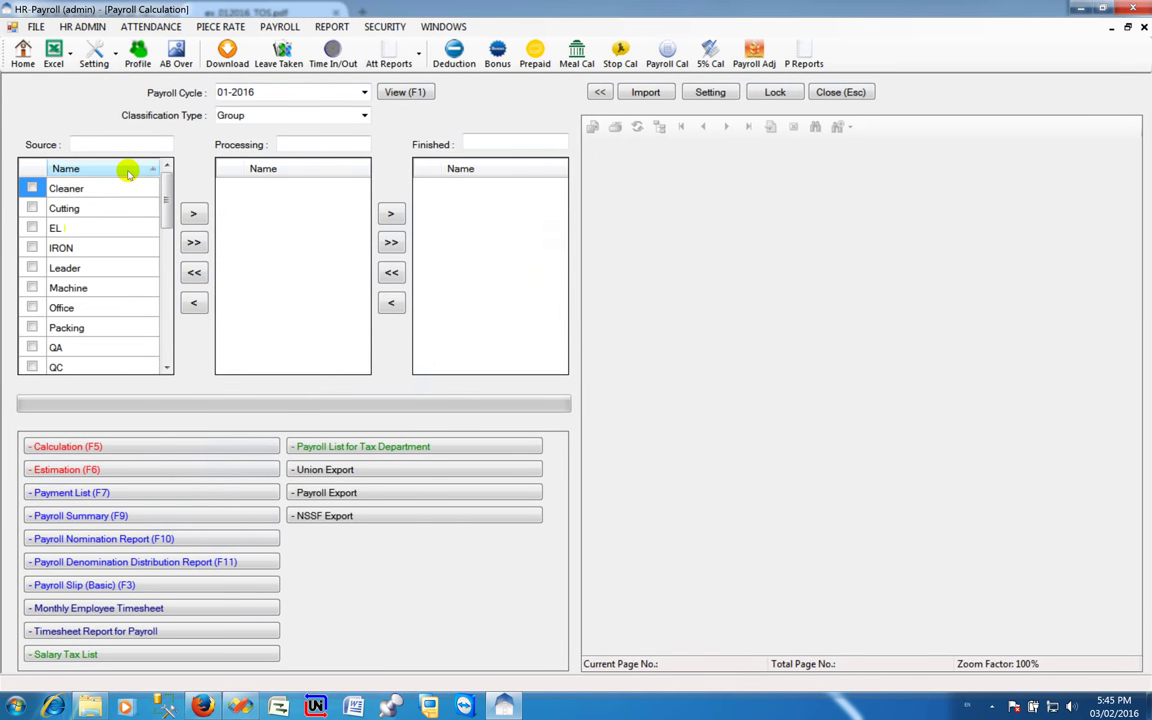
click(80, 168)
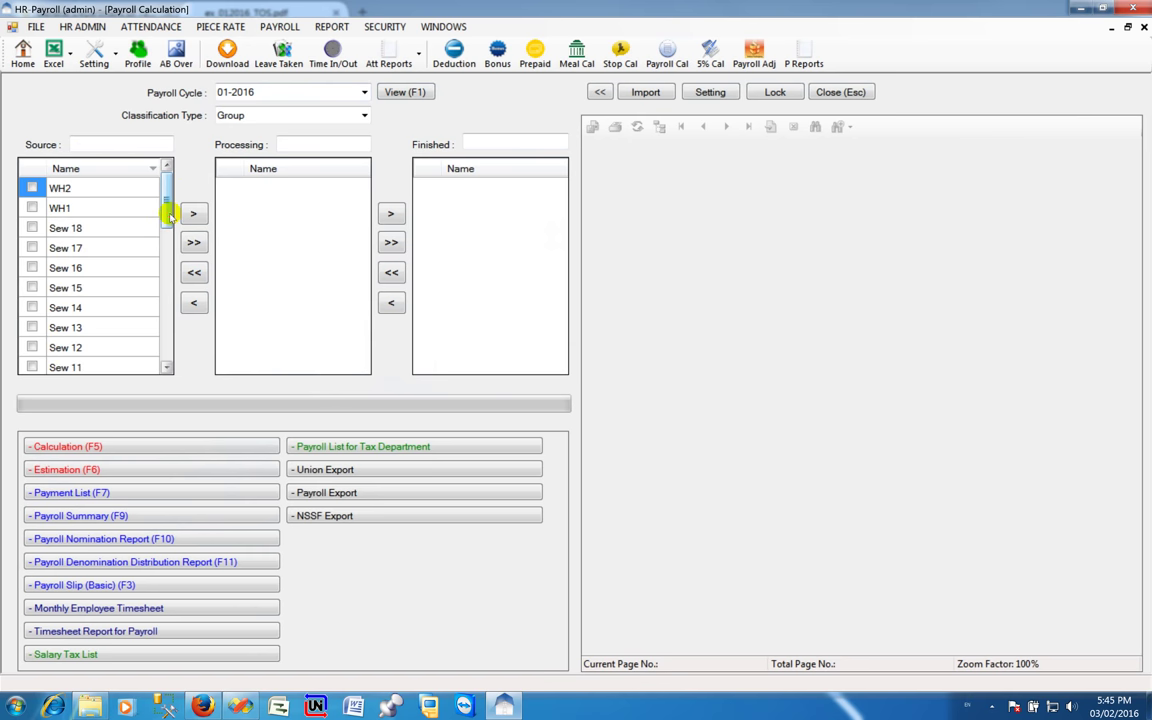
drag(164, 205, 172, 318)
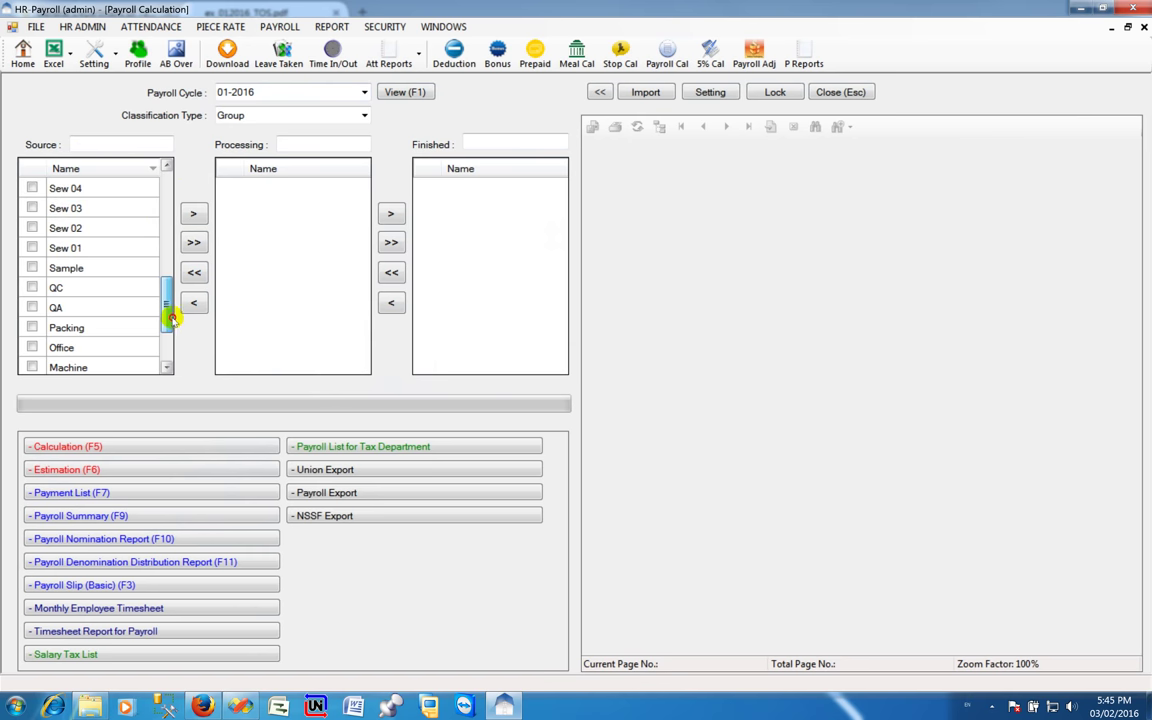
click(32, 248)
click(31, 228)
click(193, 213)
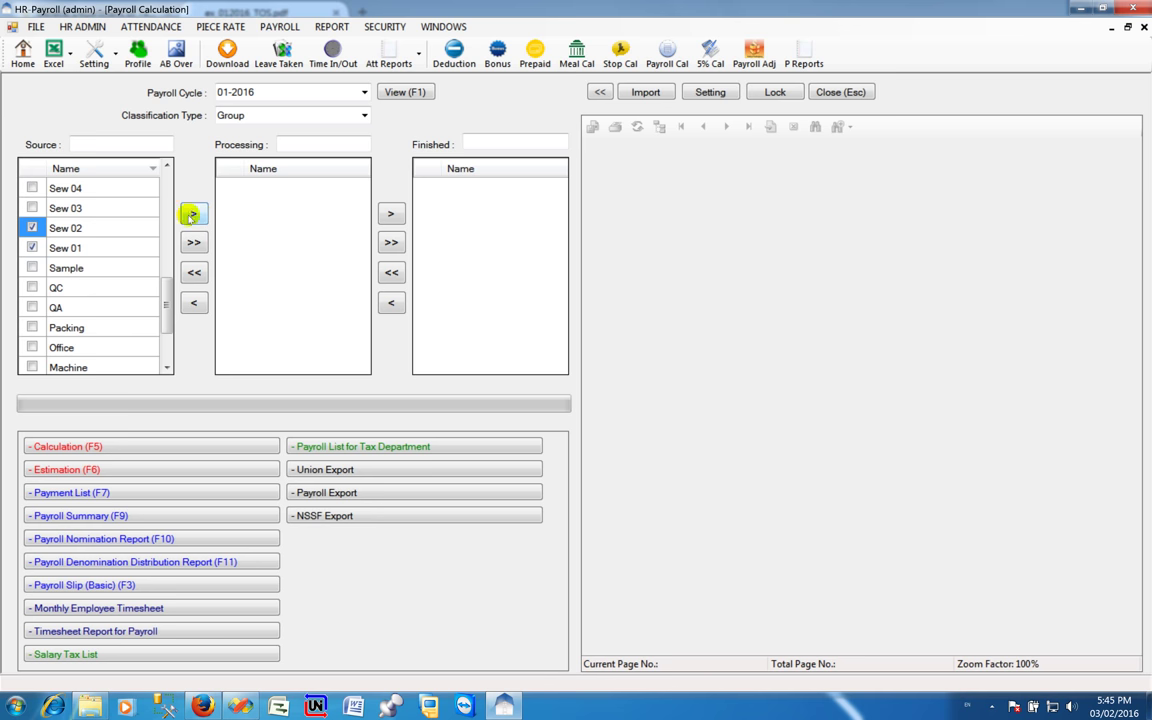
Add the Office group to the processing list and run the payroll calculation for Sew 01, Sew 02 and Office
click(129, 144)
text(od)
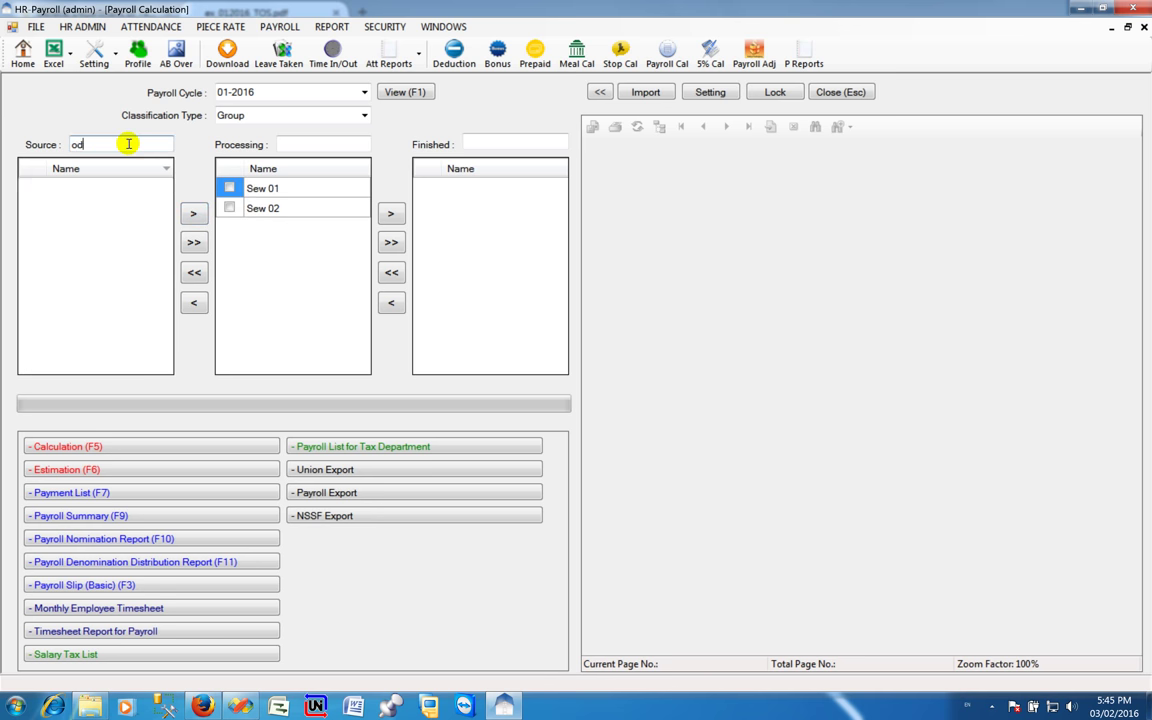
key(BackSpace)
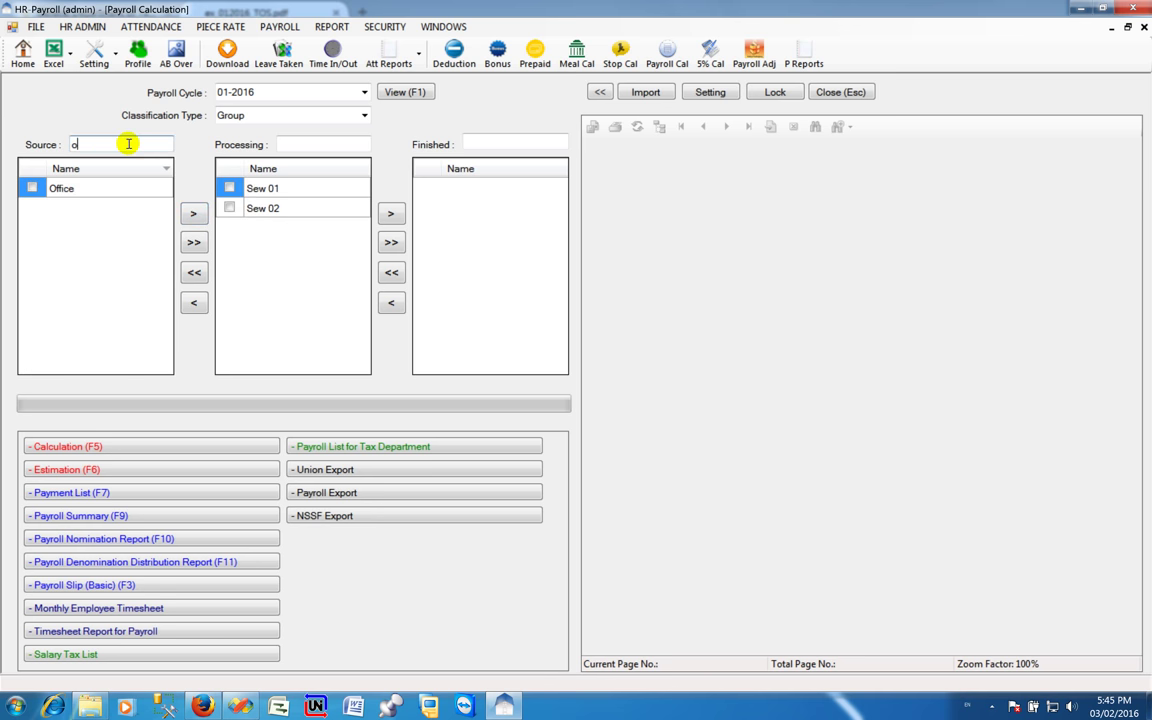
key(Return)
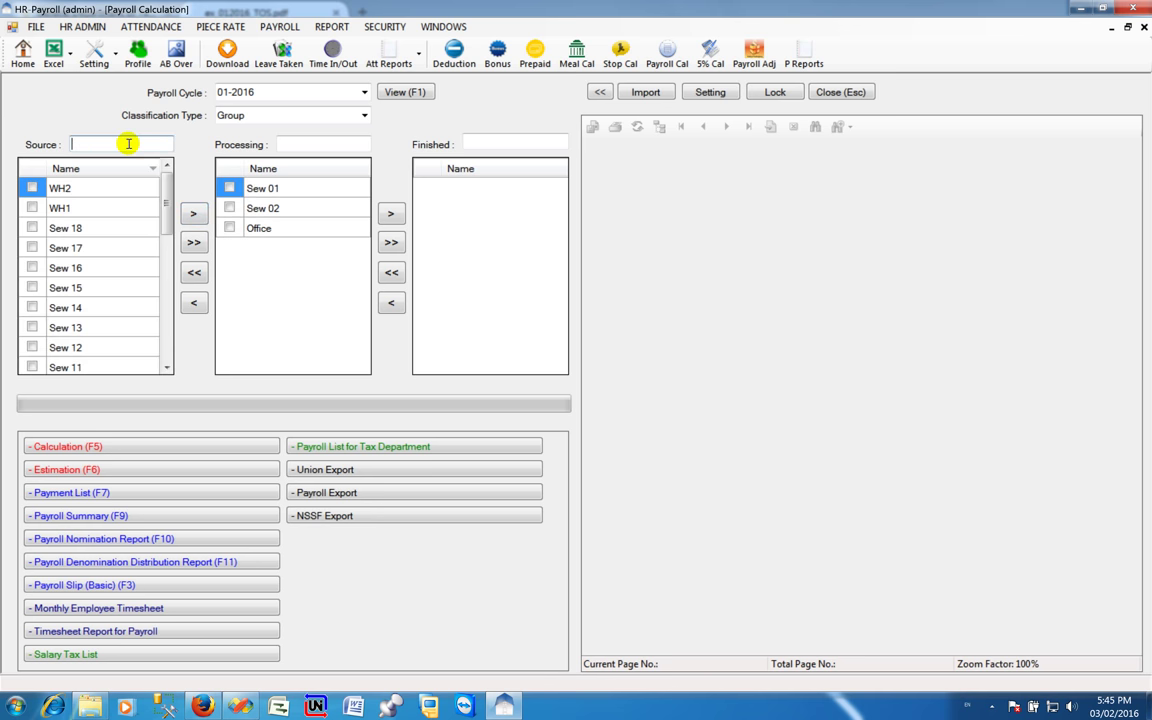
click(72, 446)
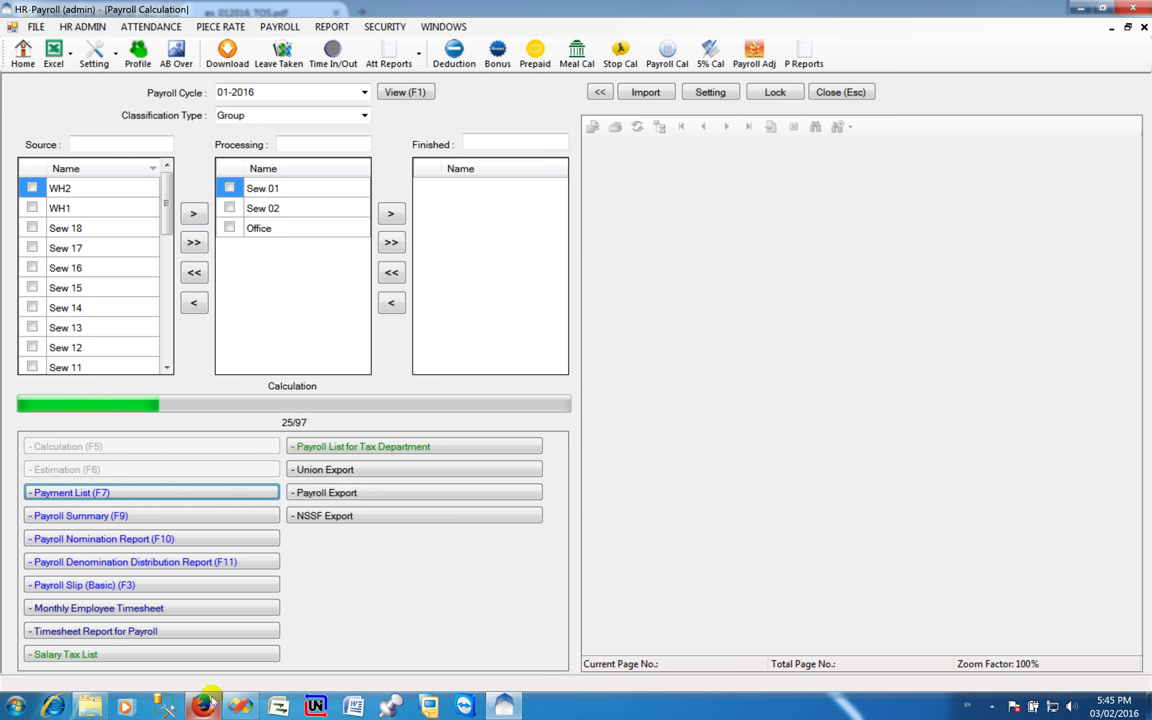
Switch to Firefox and close it together with both open tabs, including the exchange rate PDF
click(203, 705)
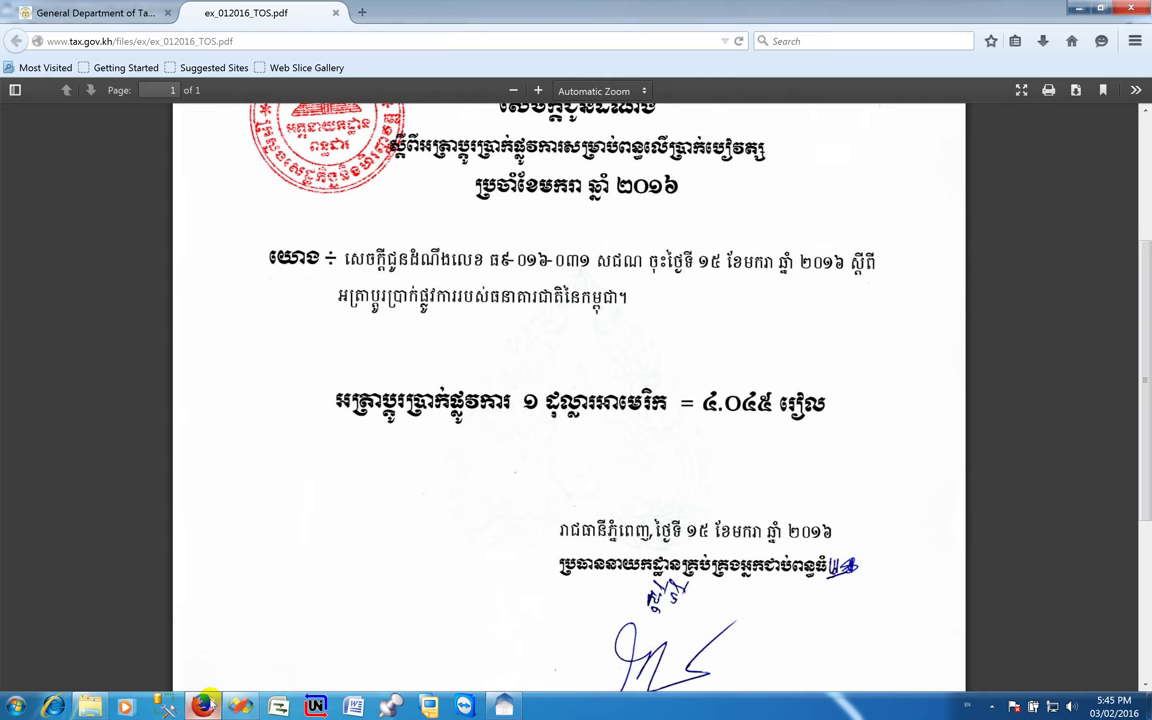
click(1128, 12)
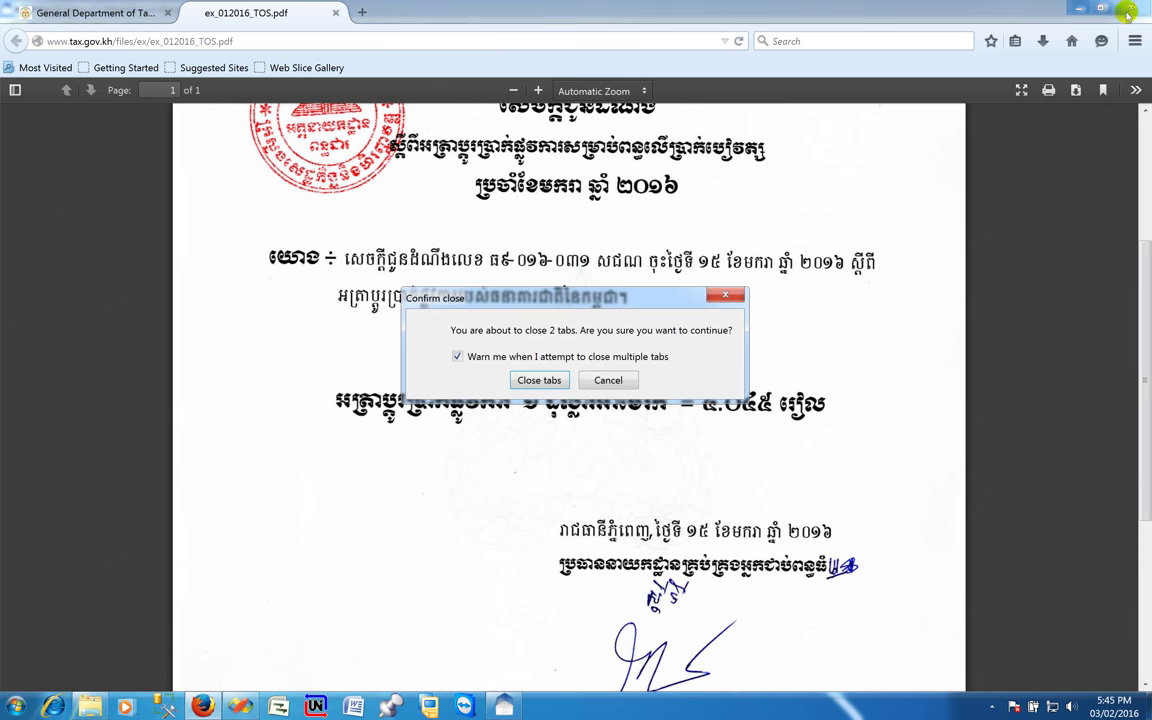
click(543, 383)
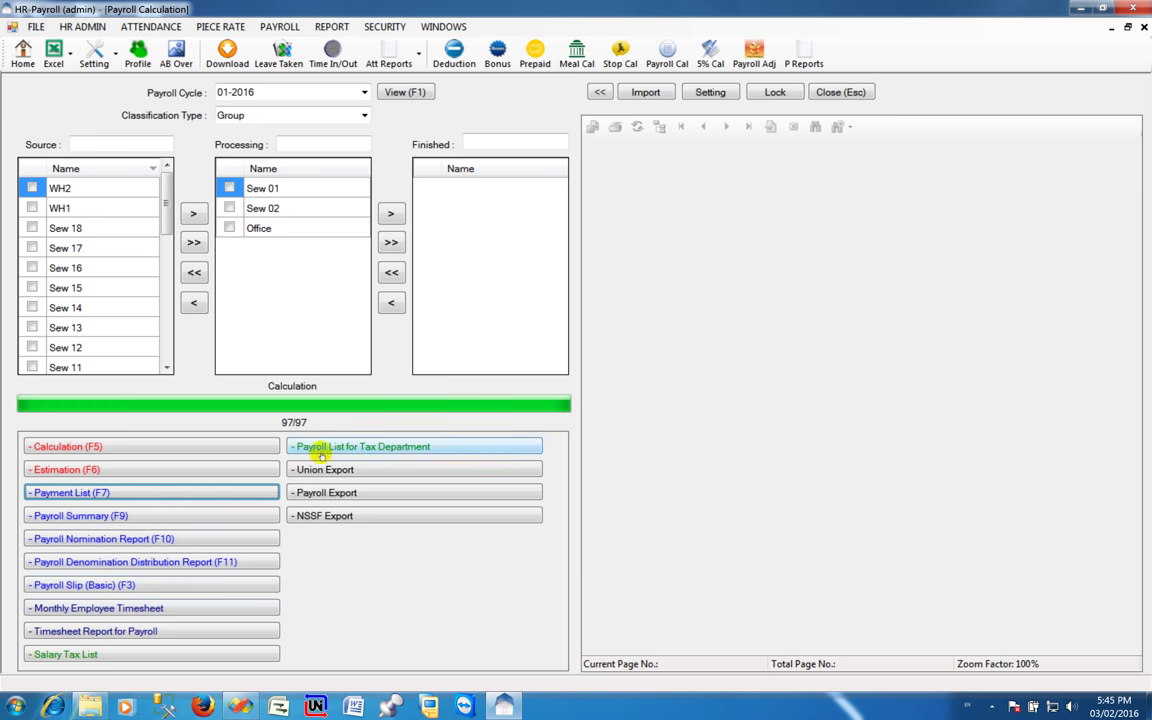
Generate the Salary Tax List and examine the children, allowance and salary tax calculation columns on page 2 at full width
click(85, 653)
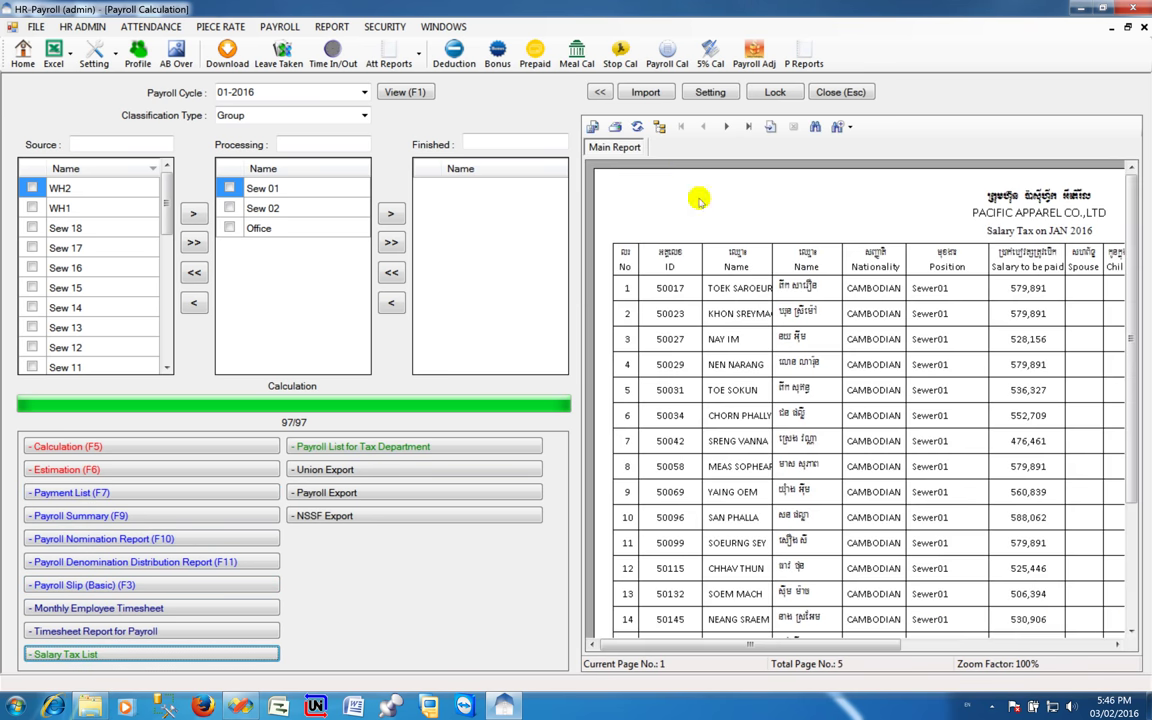
click(600, 92)
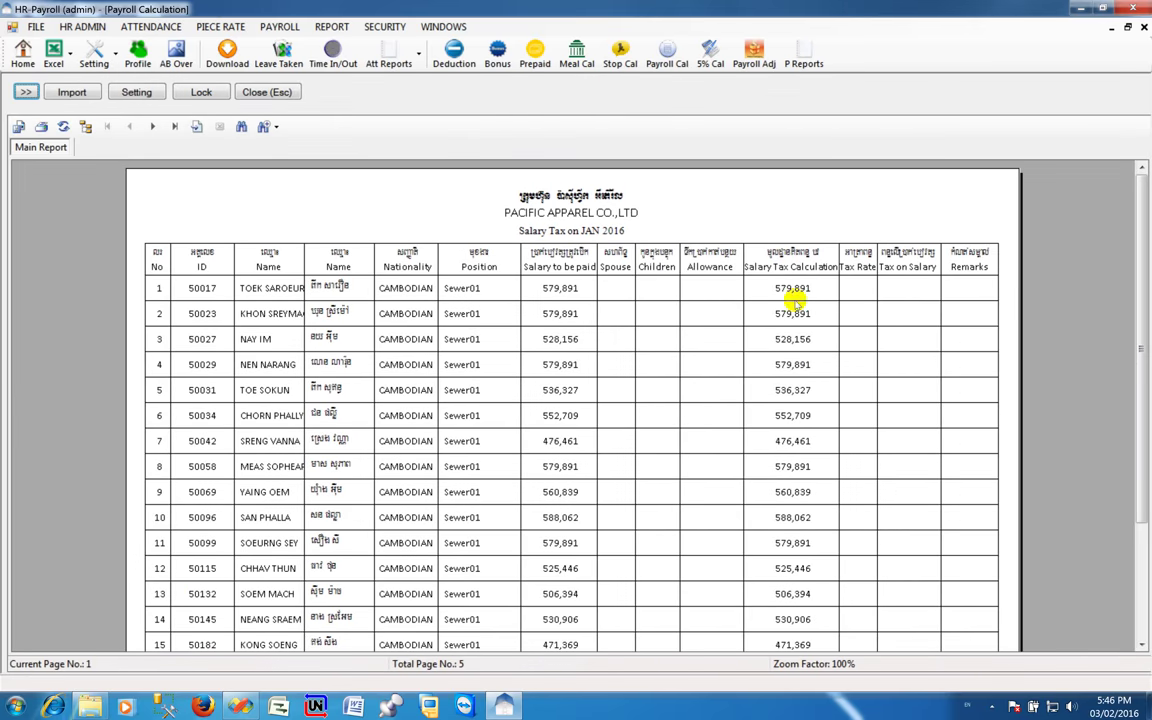
click(155, 126)
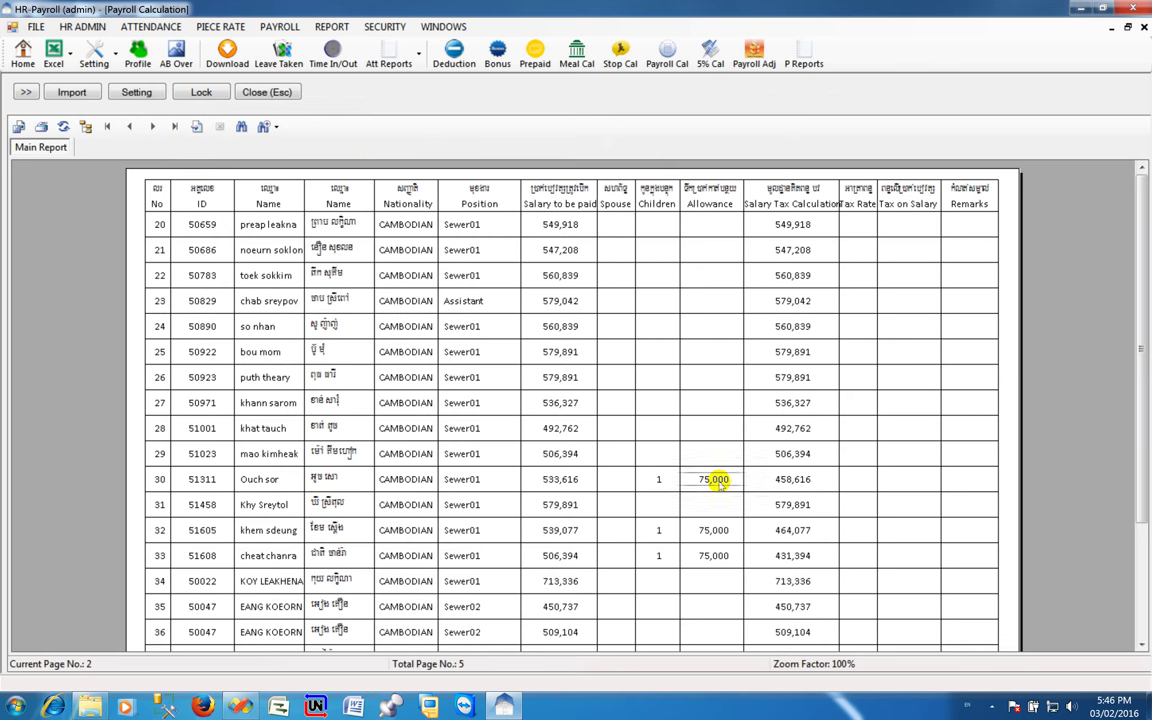
click(790, 481)
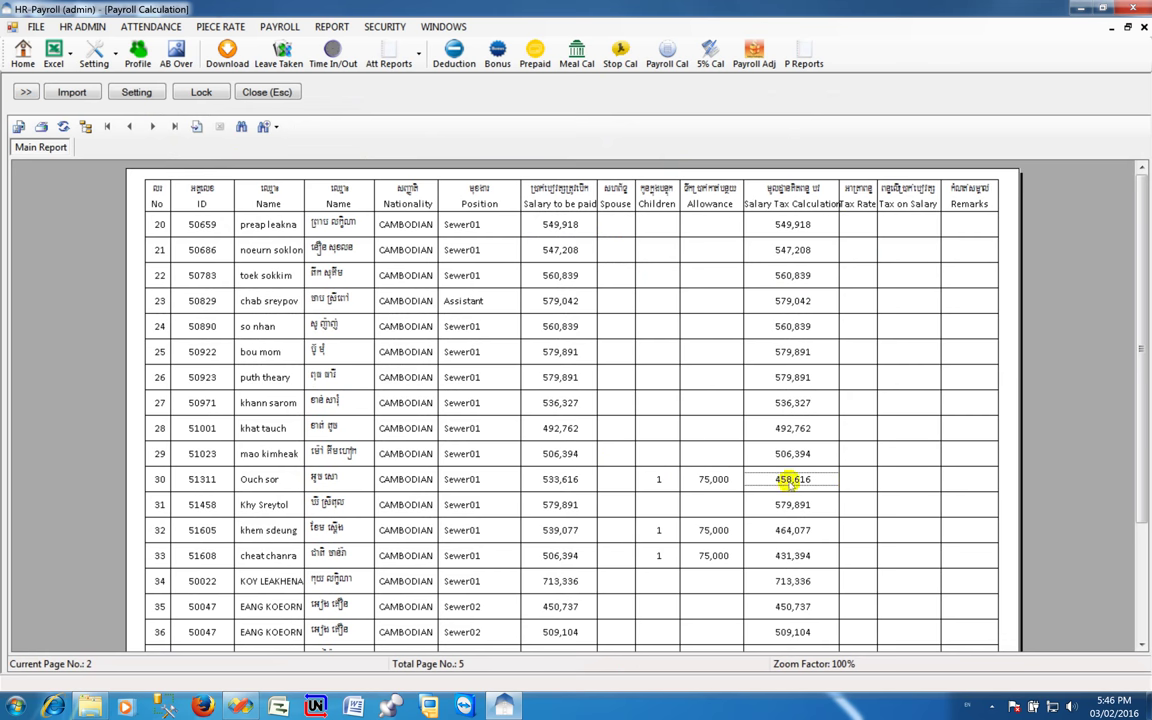
click(887, 478)
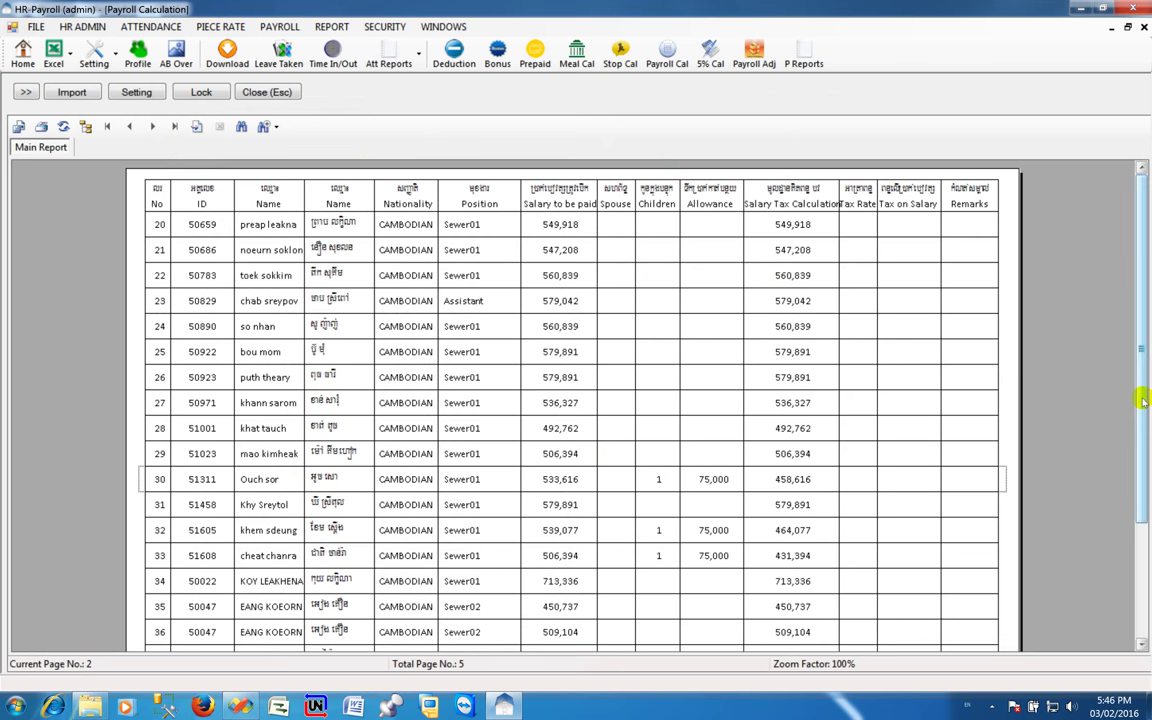
drag(1144, 393, 1146, 588)
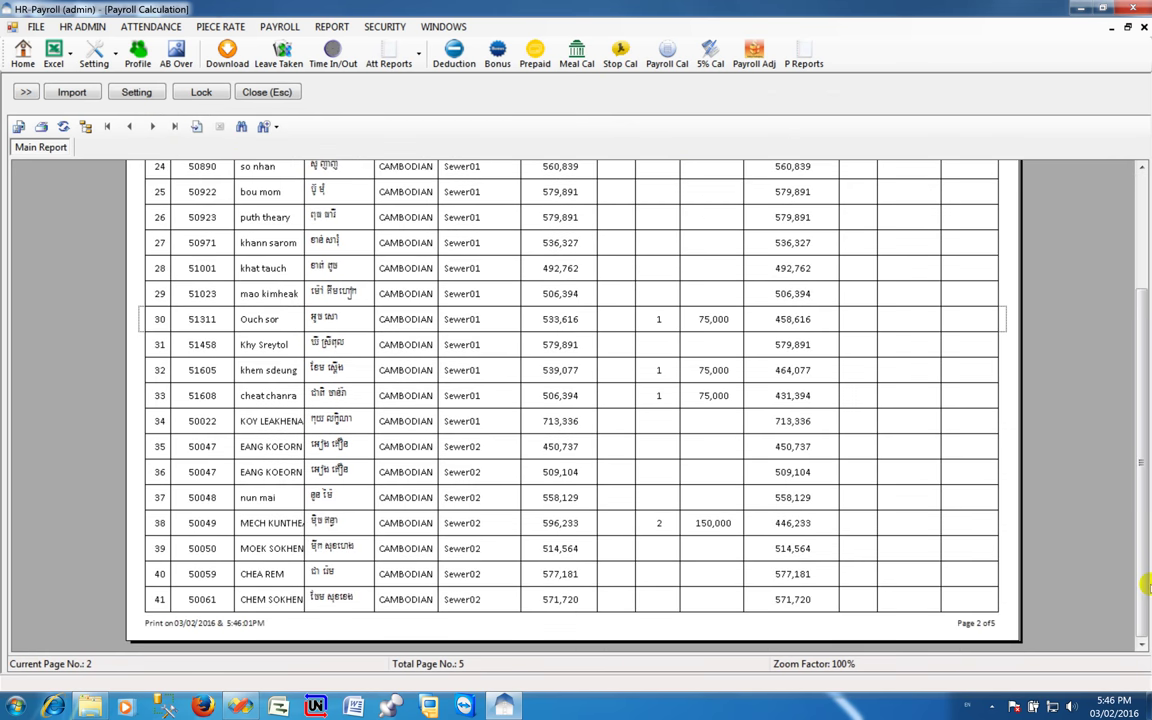
Go to page 5 of the Salary Tax List and examine the tax rate and tax on salary columns and the tax total
click(153, 126)
click(154, 126)
click(153, 126)
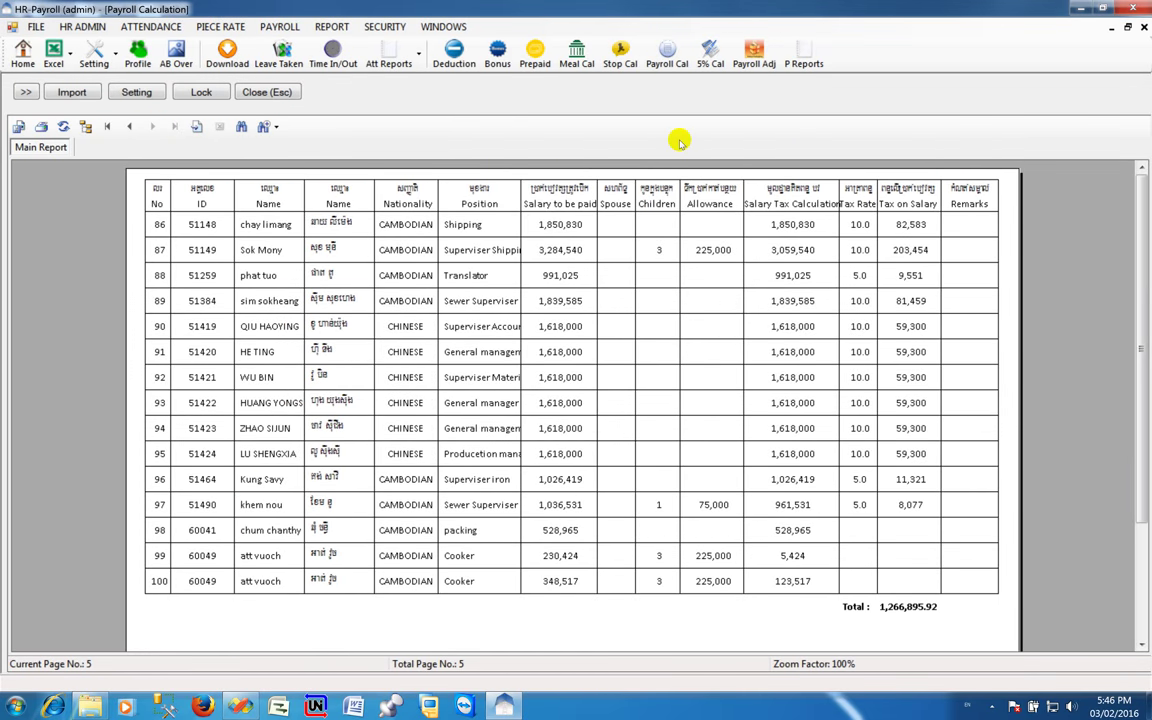
click(862, 275)
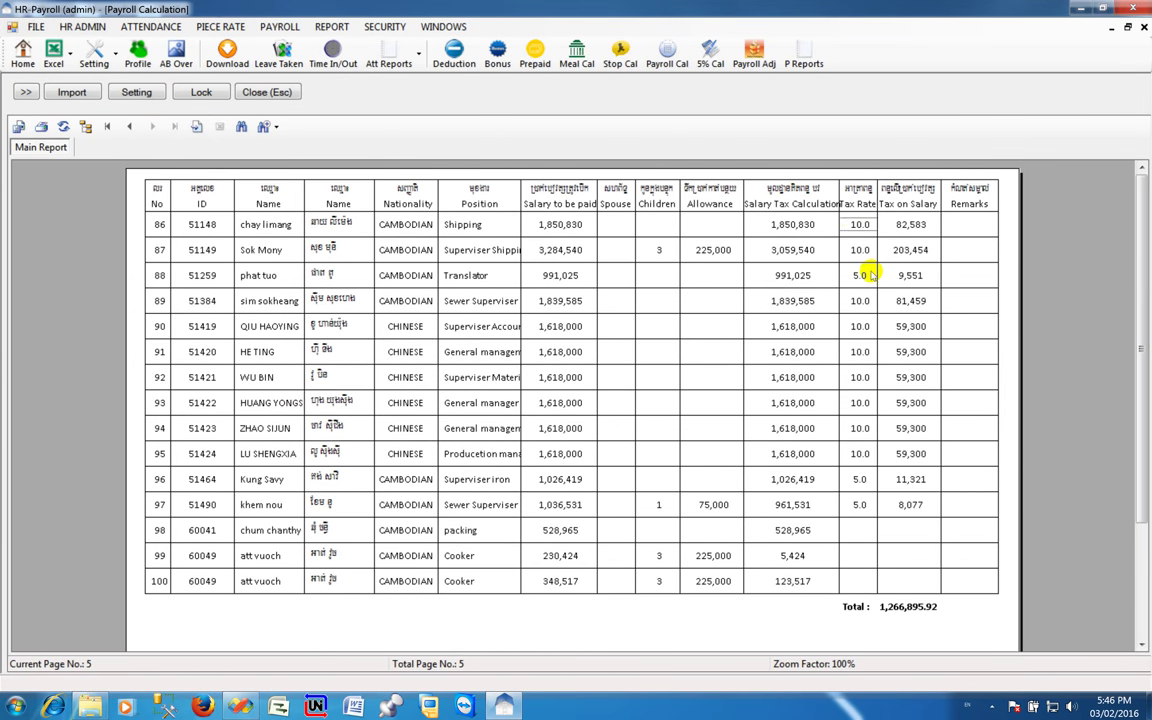
click(893, 230)
click(910, 479)
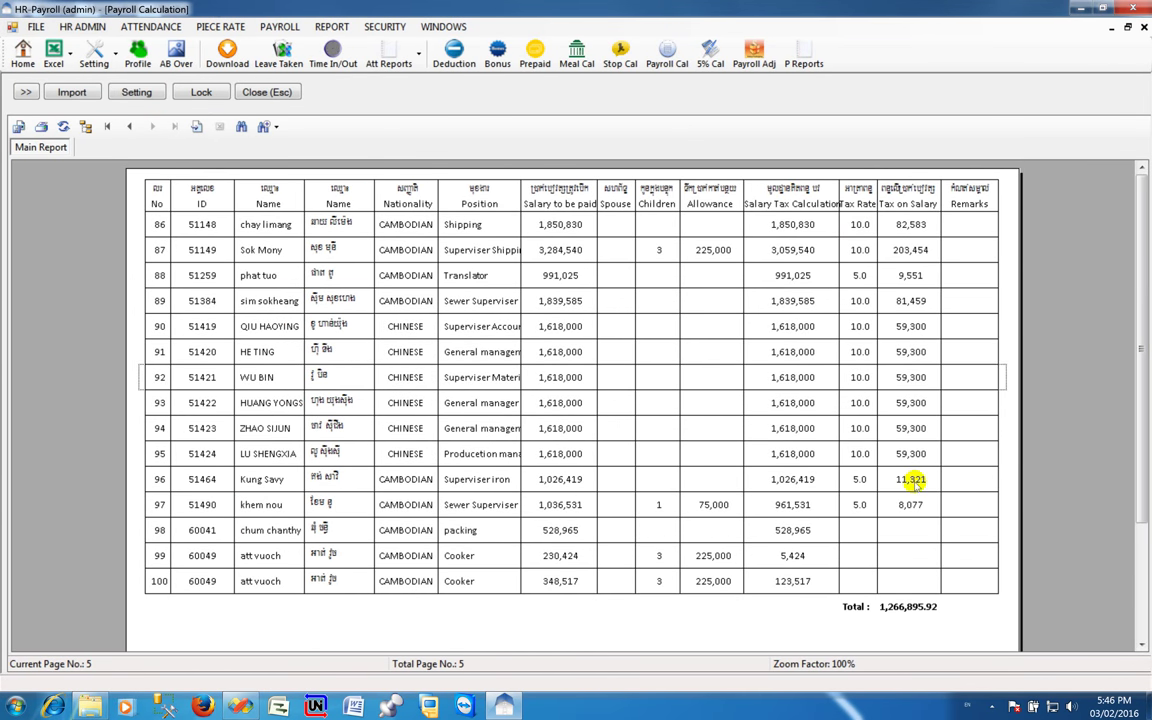
click(912, 607)
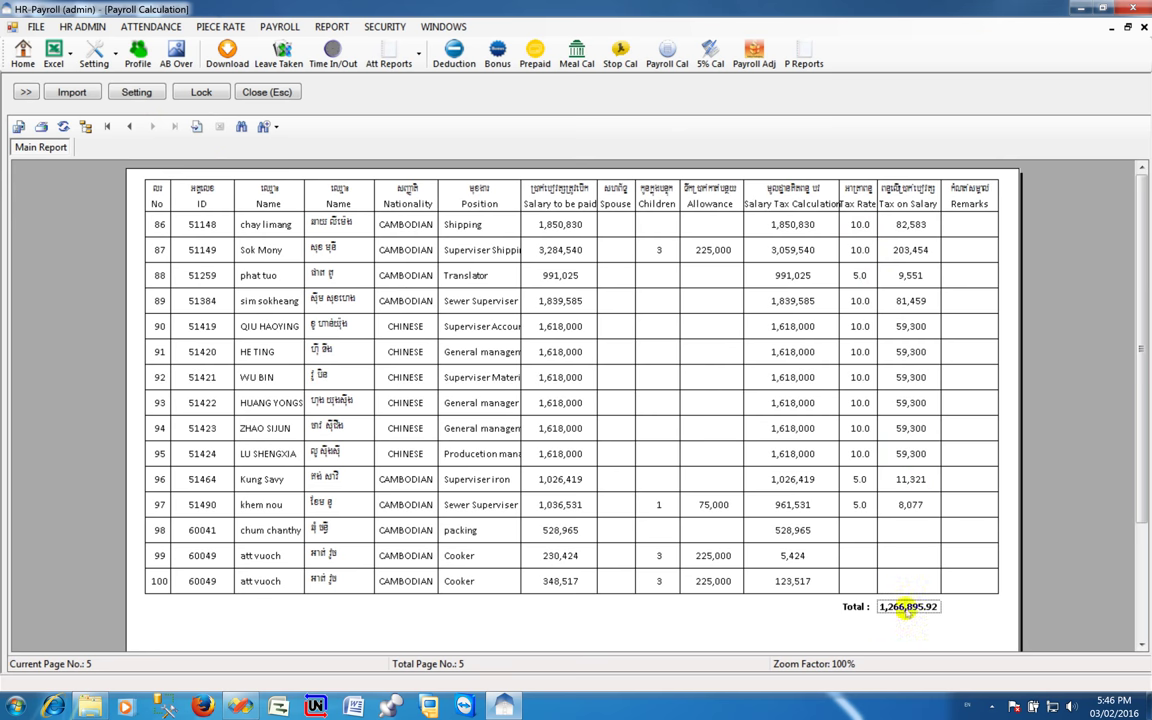
Restore the calculation options pane, export the union payments to the Desktop as union_payment.xls, and close the exported workbook
click(22, 93)
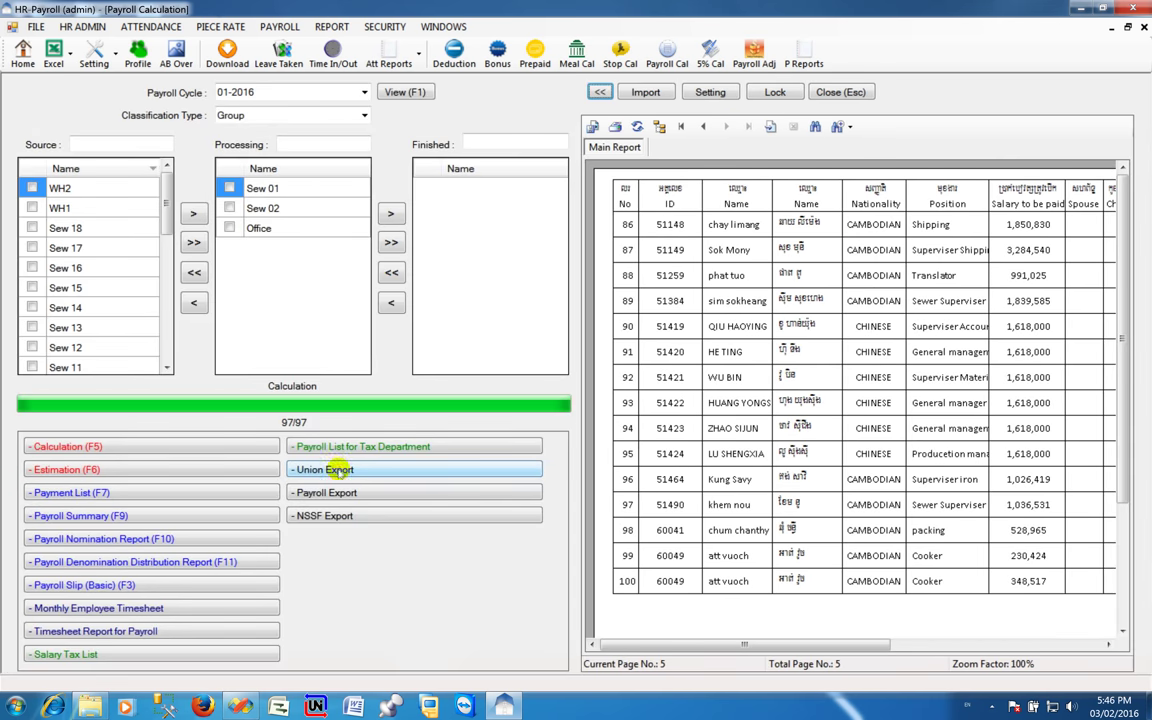
click(340, 471)
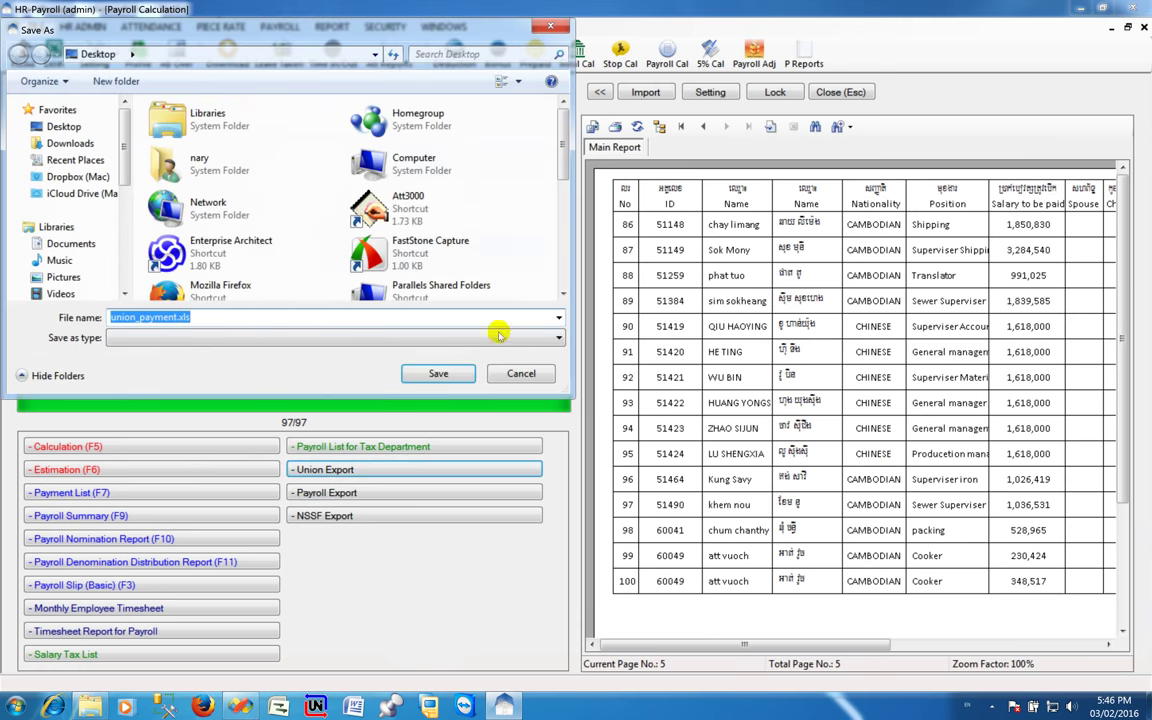
click(418, 373)
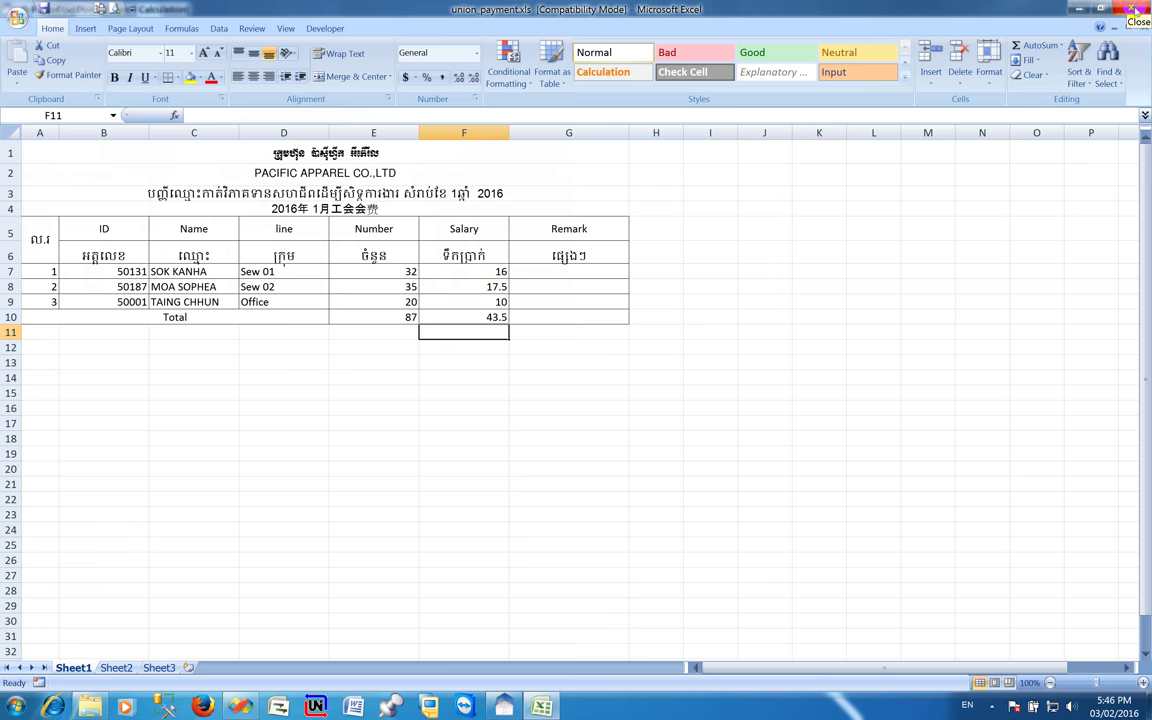
click(1133, 10)
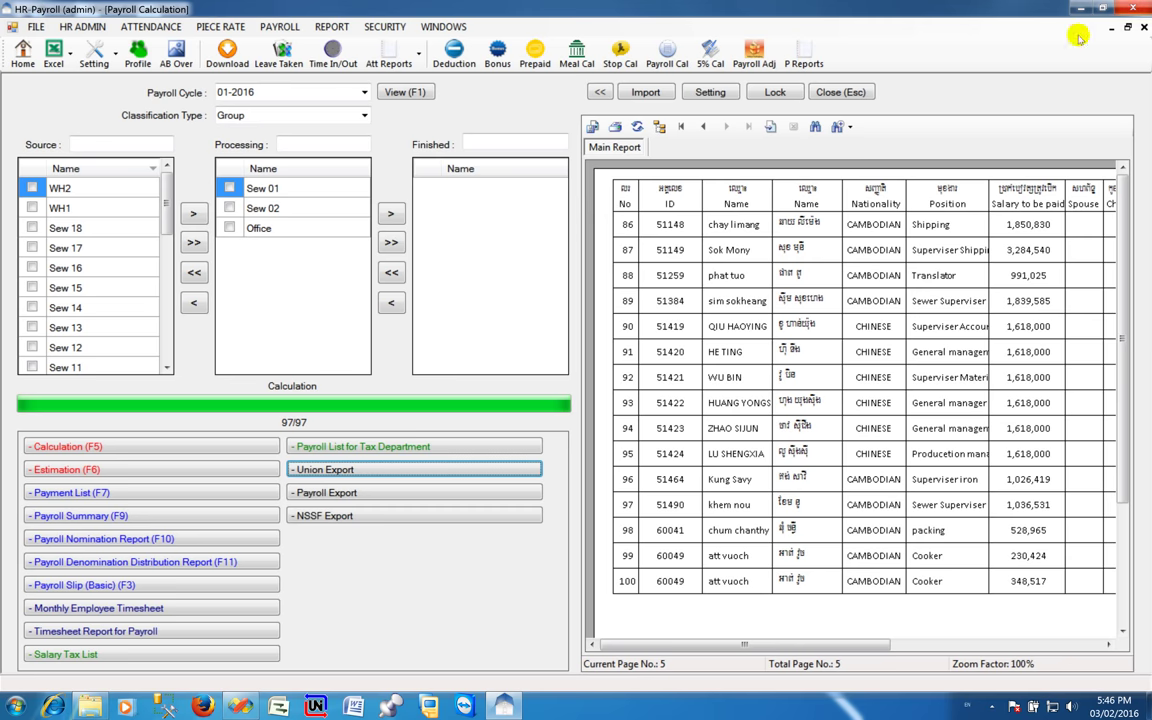
Export the payroll for the processed groups to the Desktop as payroll_list.xls
click(319, 497)
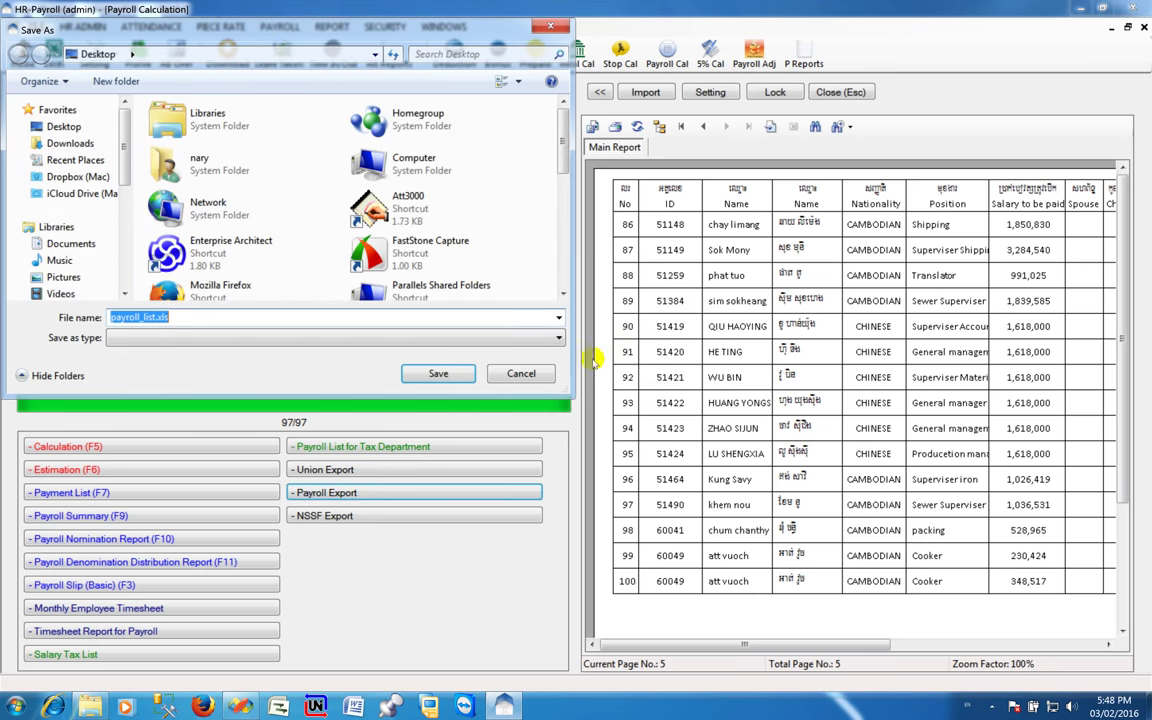
click(209, 315)
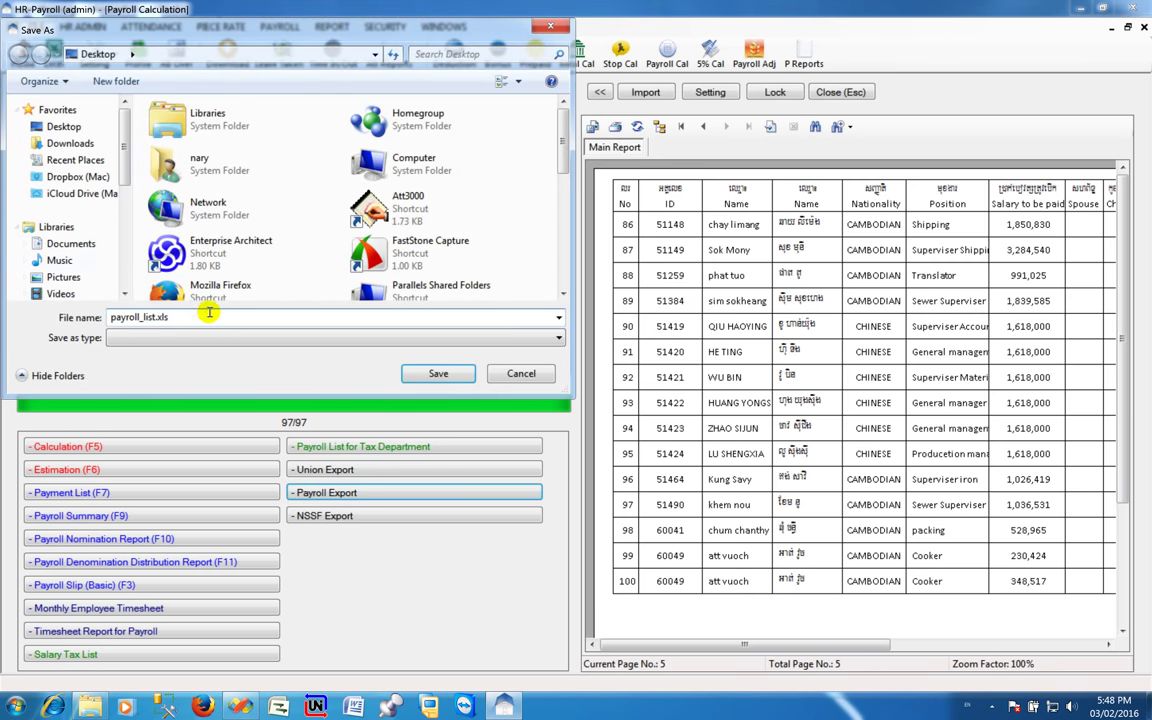
click(438, 374)
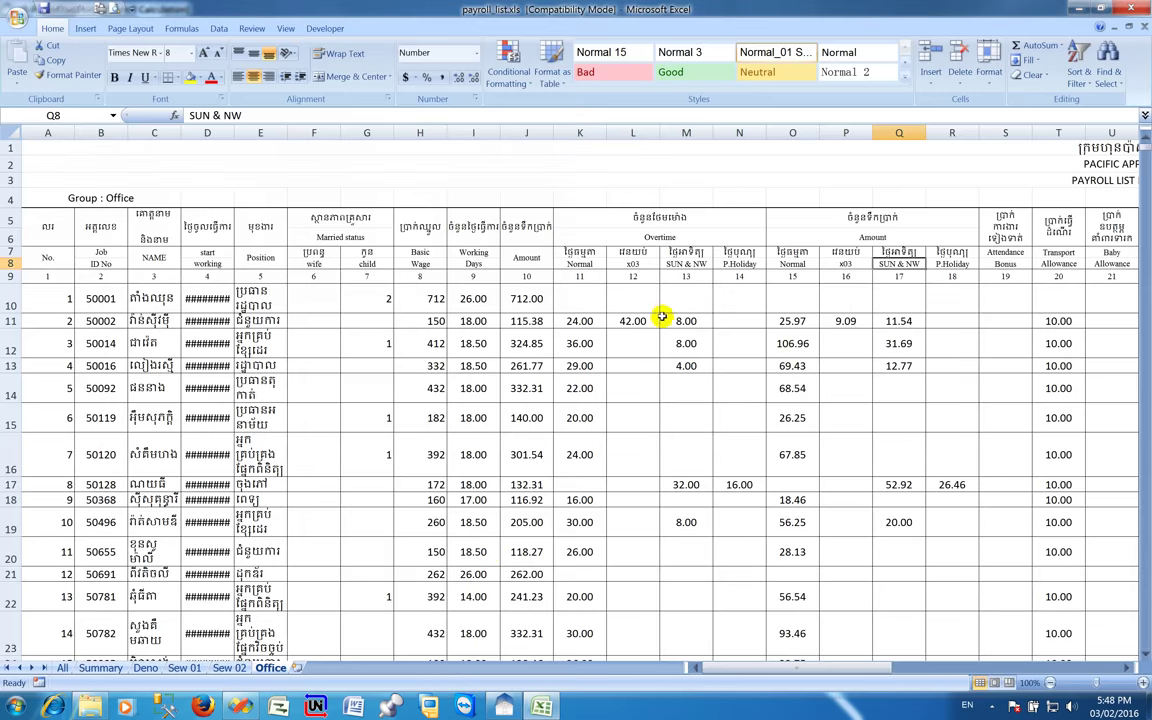
Review the Office sheet of payroll_list.xls with the start working column fitted to its dates, and close the workbook without saving
click(663, 316)
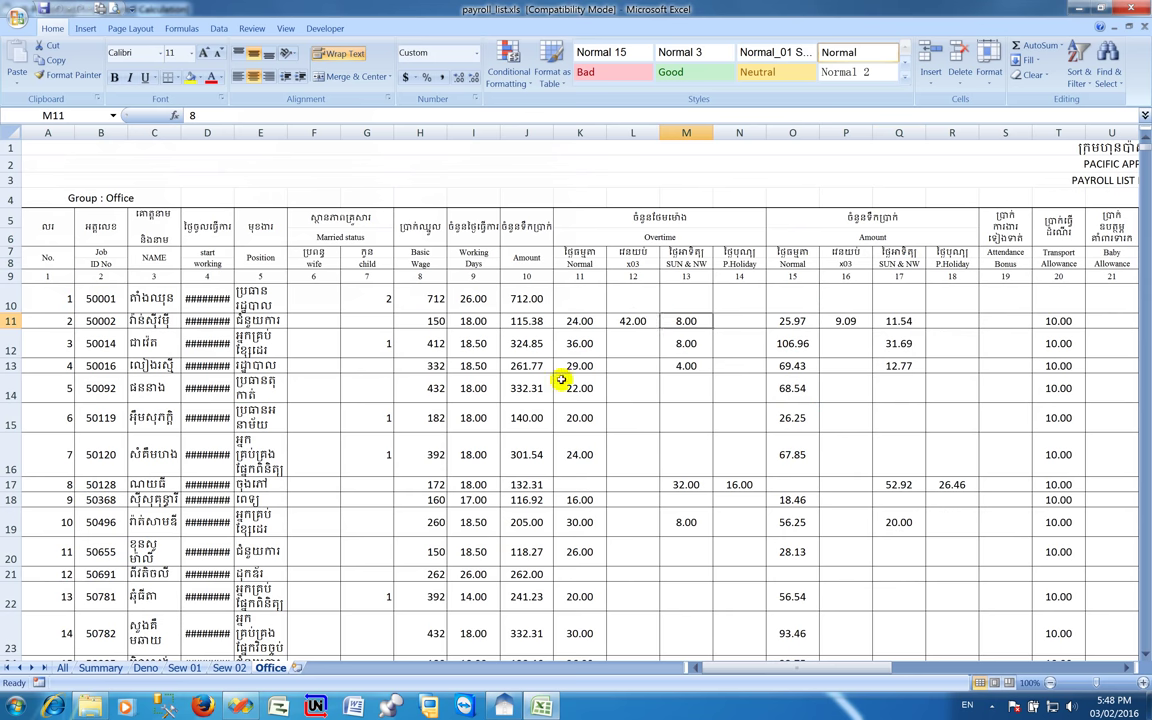
click(641, 481)
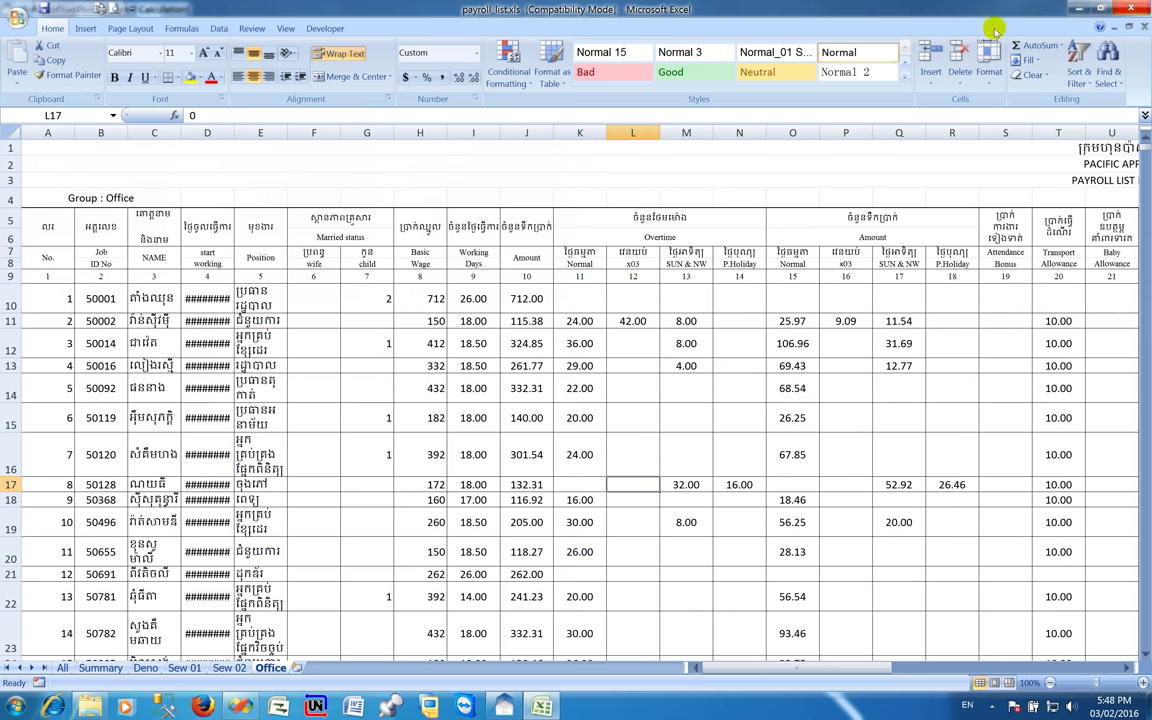
double_click(233, 132)
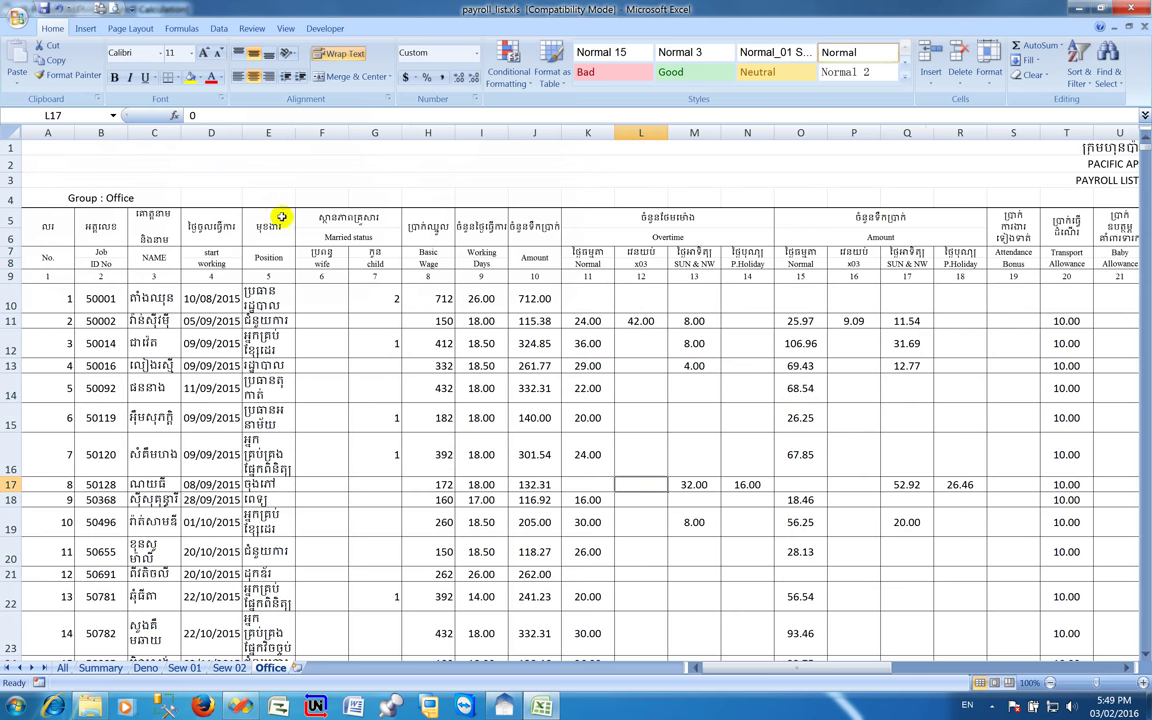
click(252, 292)
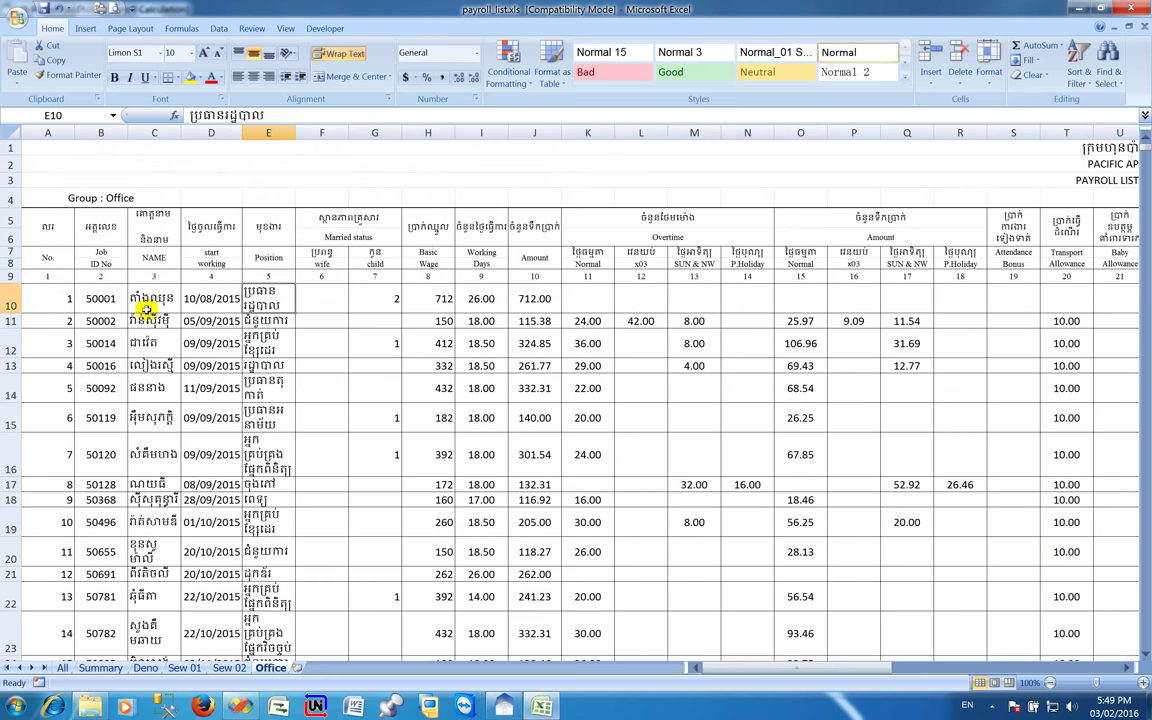
click(146, 300)
click(153, 344)
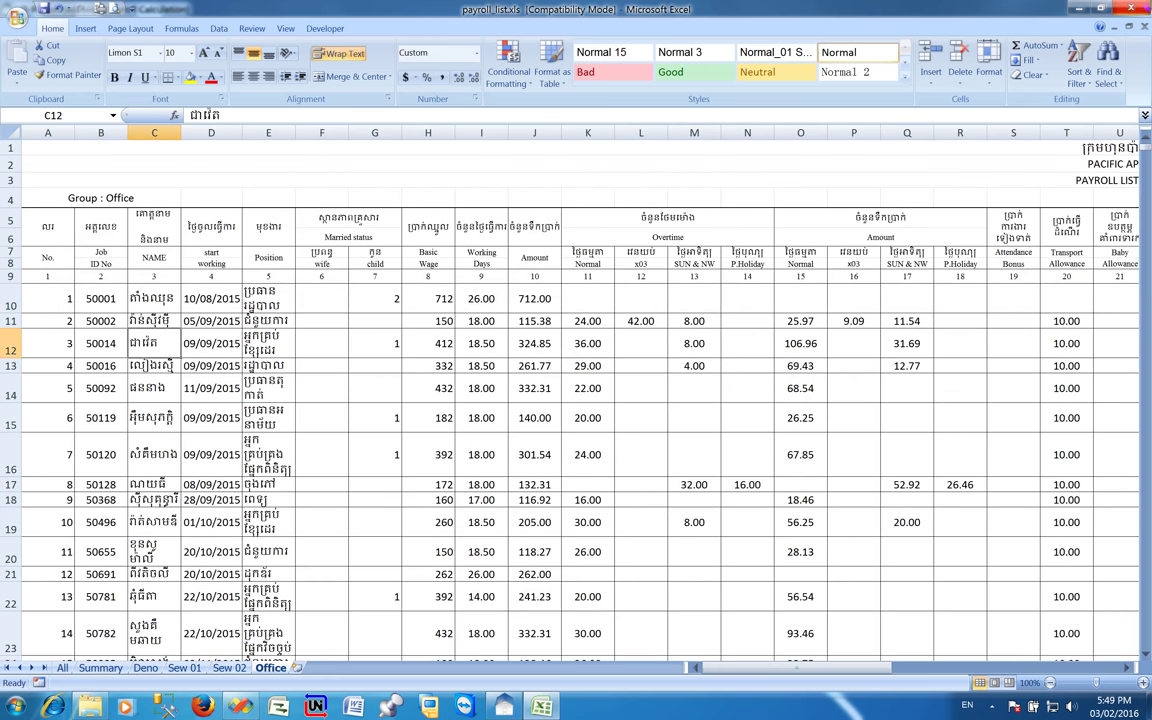
click(1140, 10)
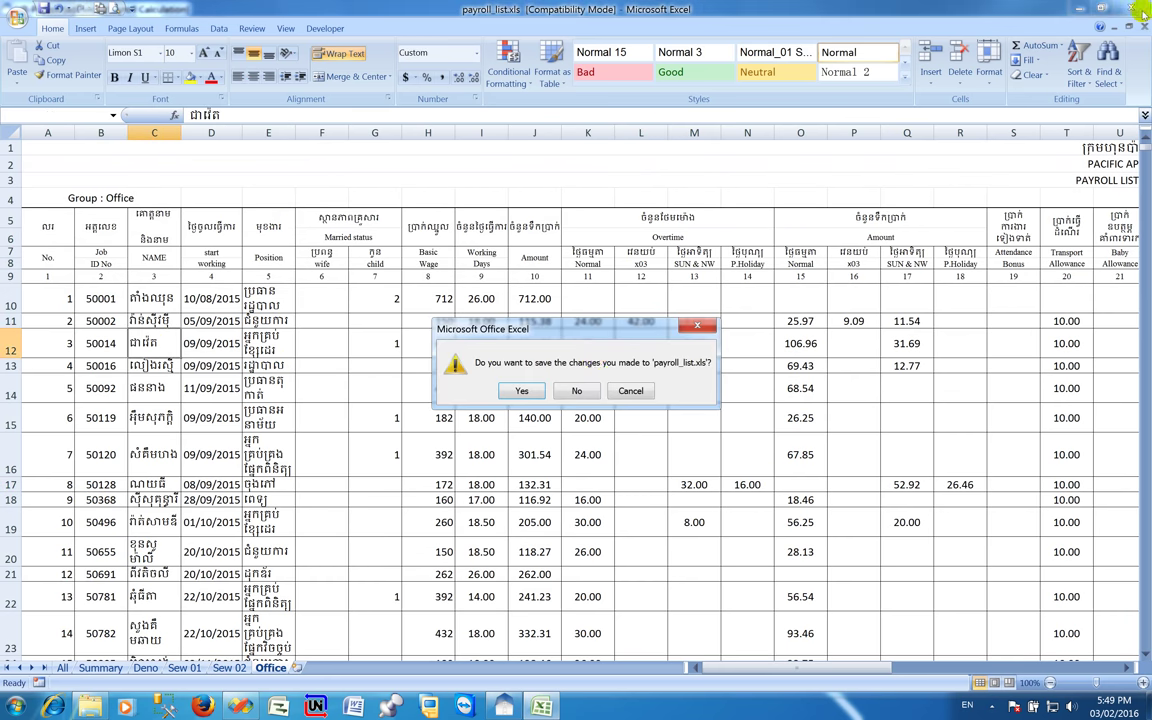
click(567, 390)
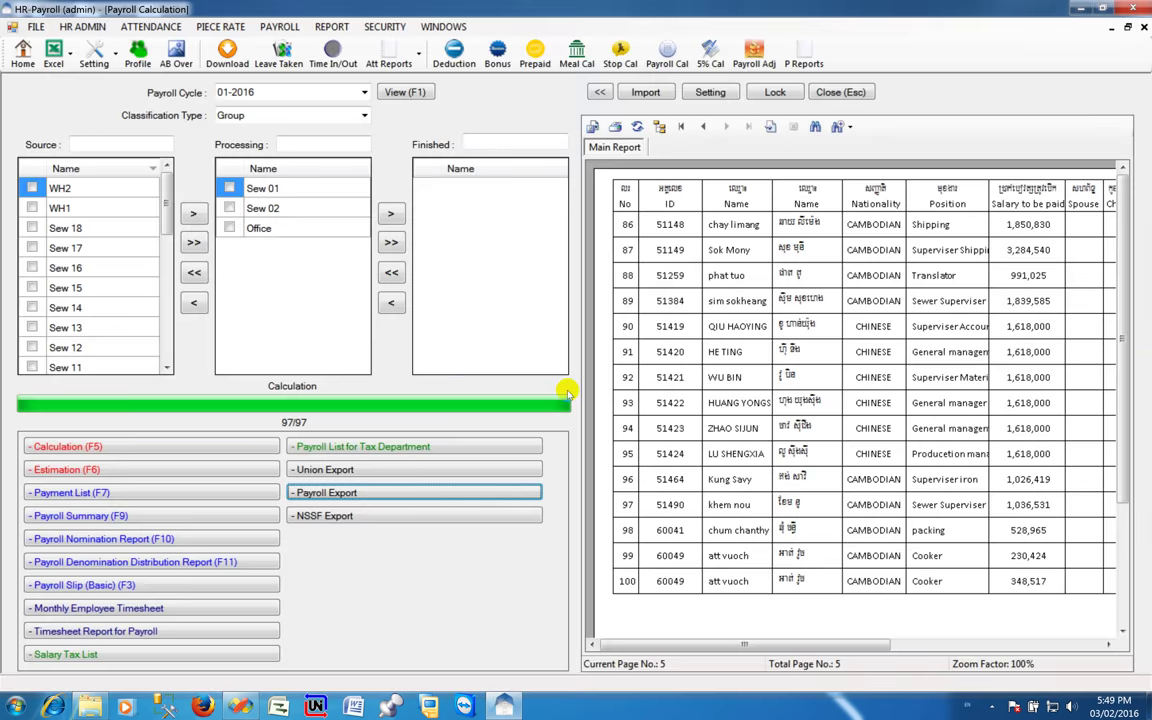
click(327, 516)
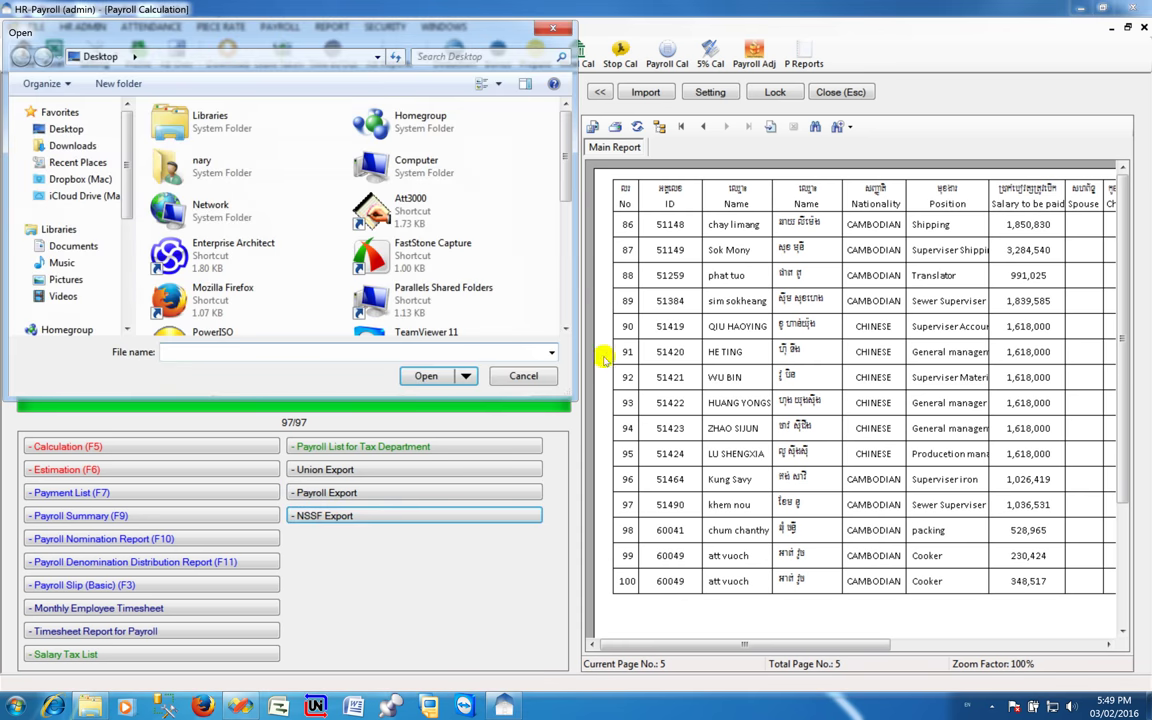
click(596, 301)
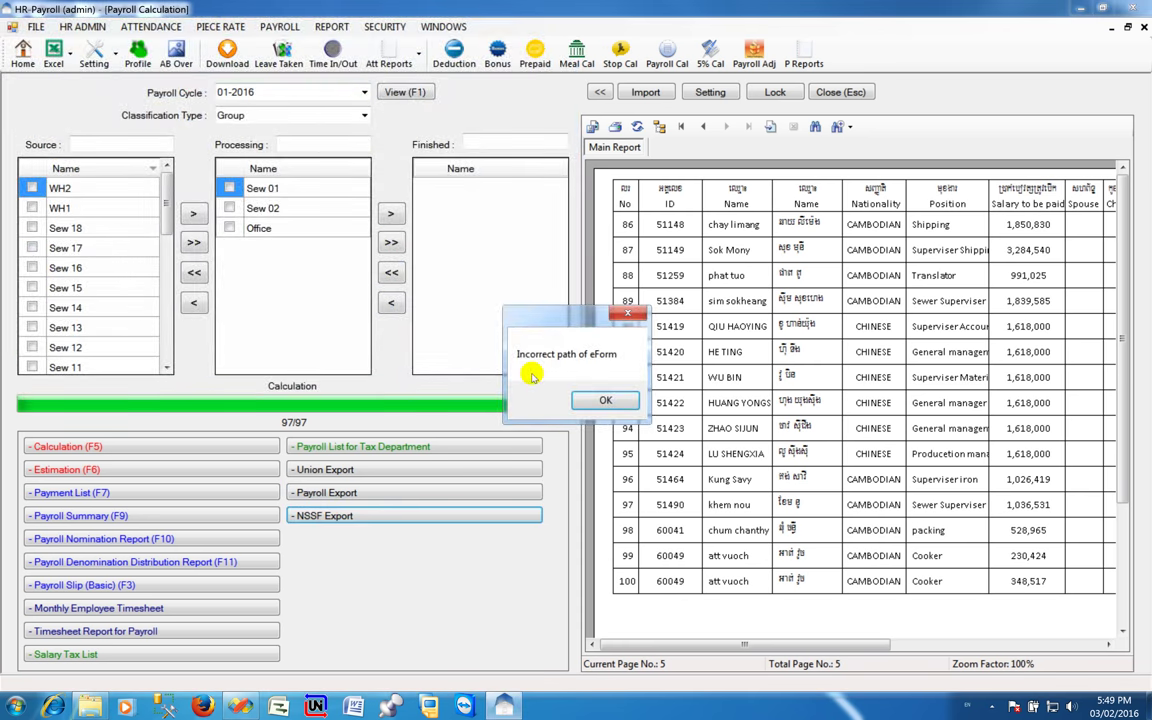
click(606, 400)
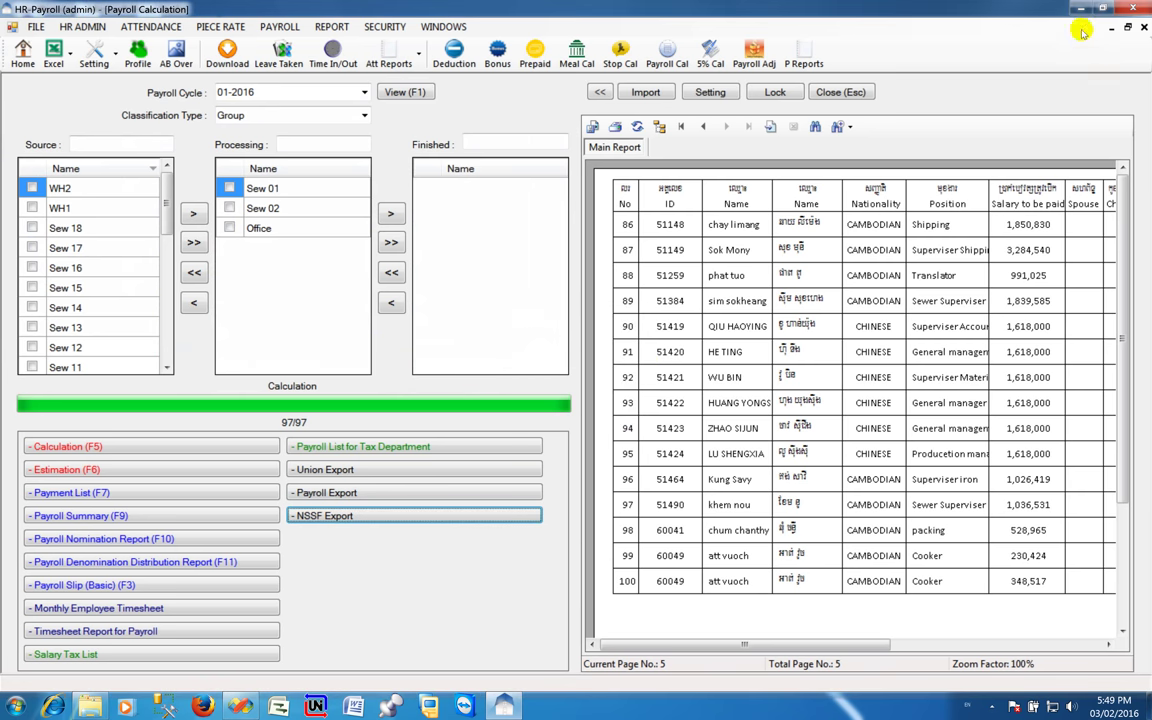
Open eform.accdb from the desktop in Access, delete all records from the TBL_Beneficiary table, and close the database
key(super+d)
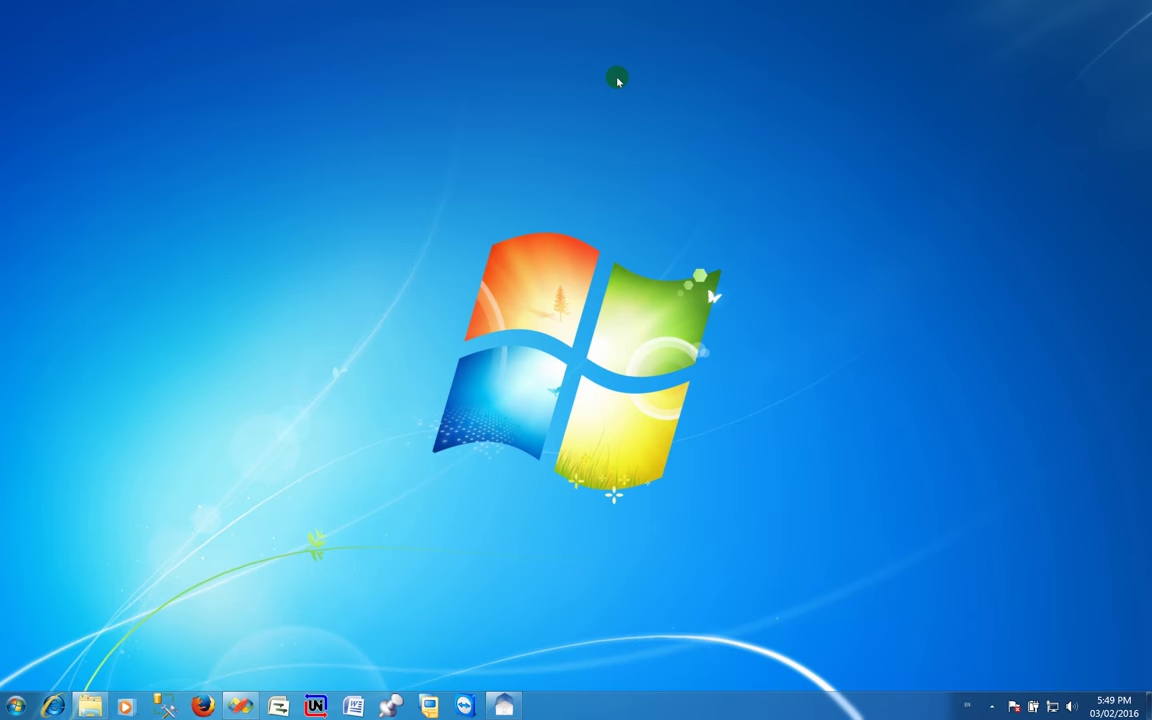
double_click(88, 255)
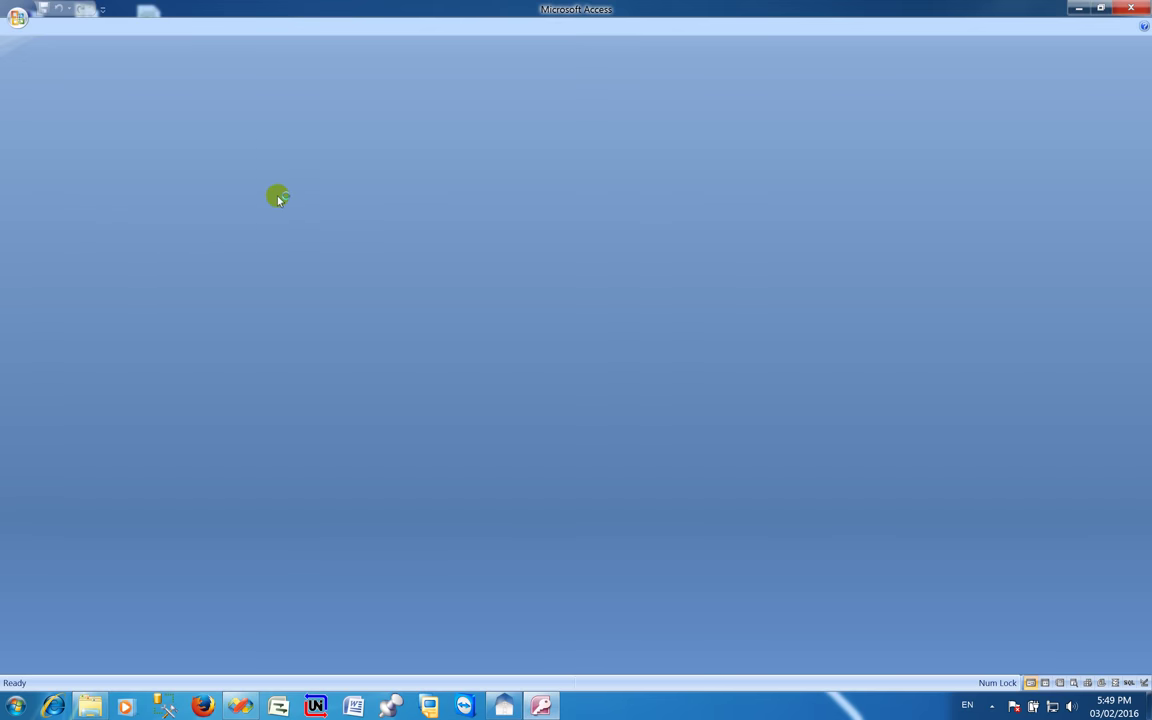
double_click(172, 178)
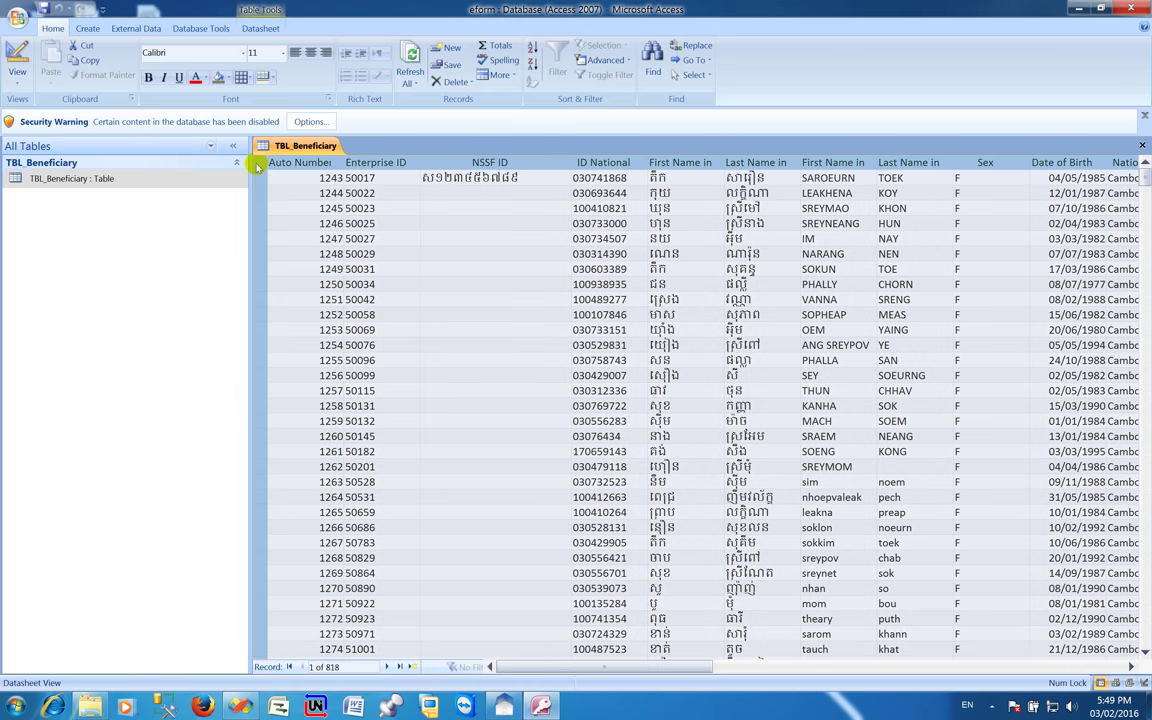
click(257, 167)
key(Delete)
key(Return)
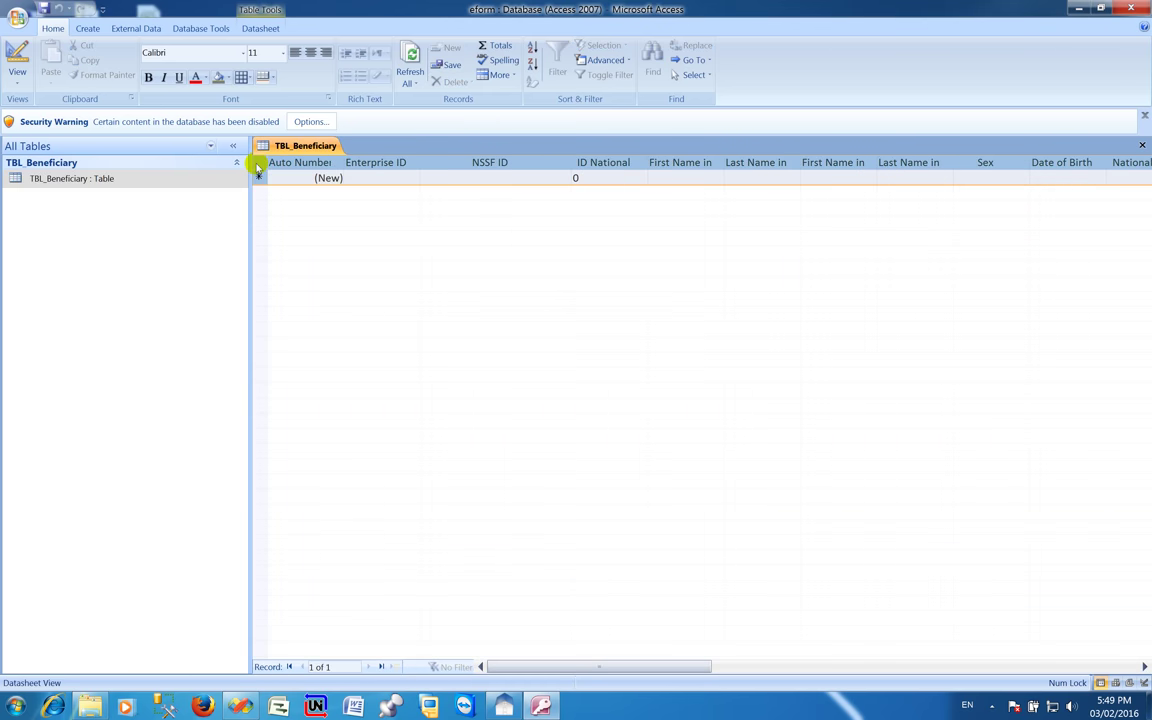
click(1131, 9)
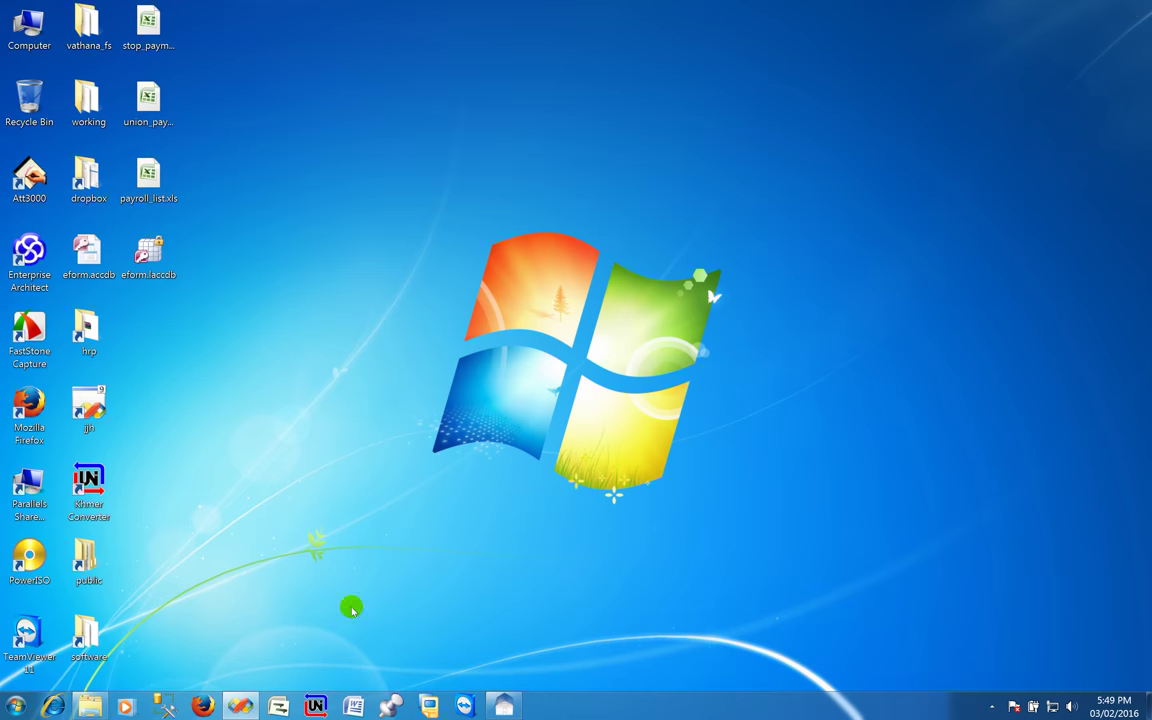
Switch back to HR-Payroll and run the NSSF export into the eform.accdb file on the Desktop
click(504, 704)
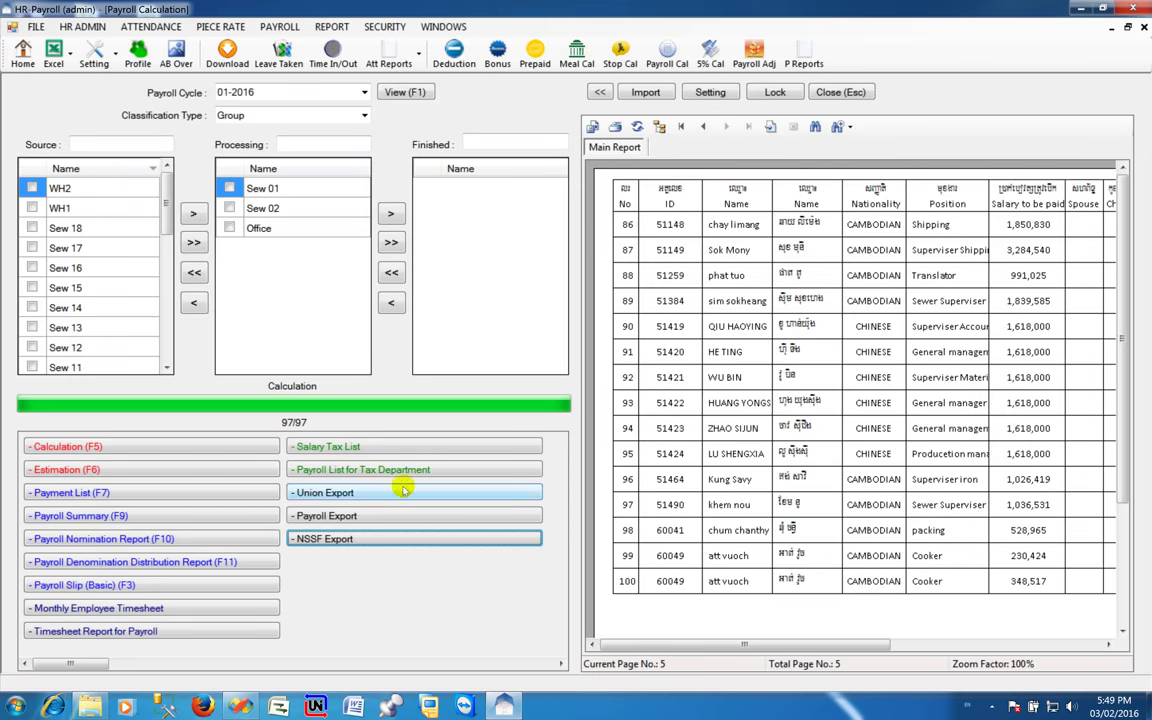
click(404, 538)
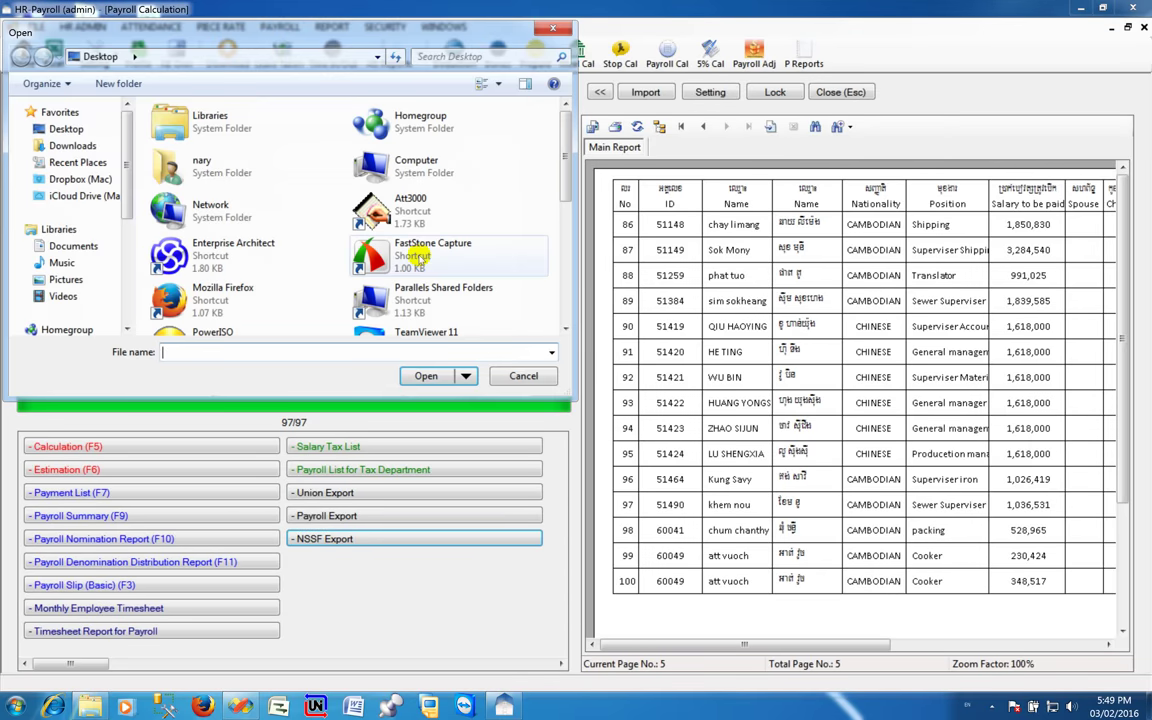
click(412, 256)
drag(563, 120, 563, 249)
double_click(424, 150)
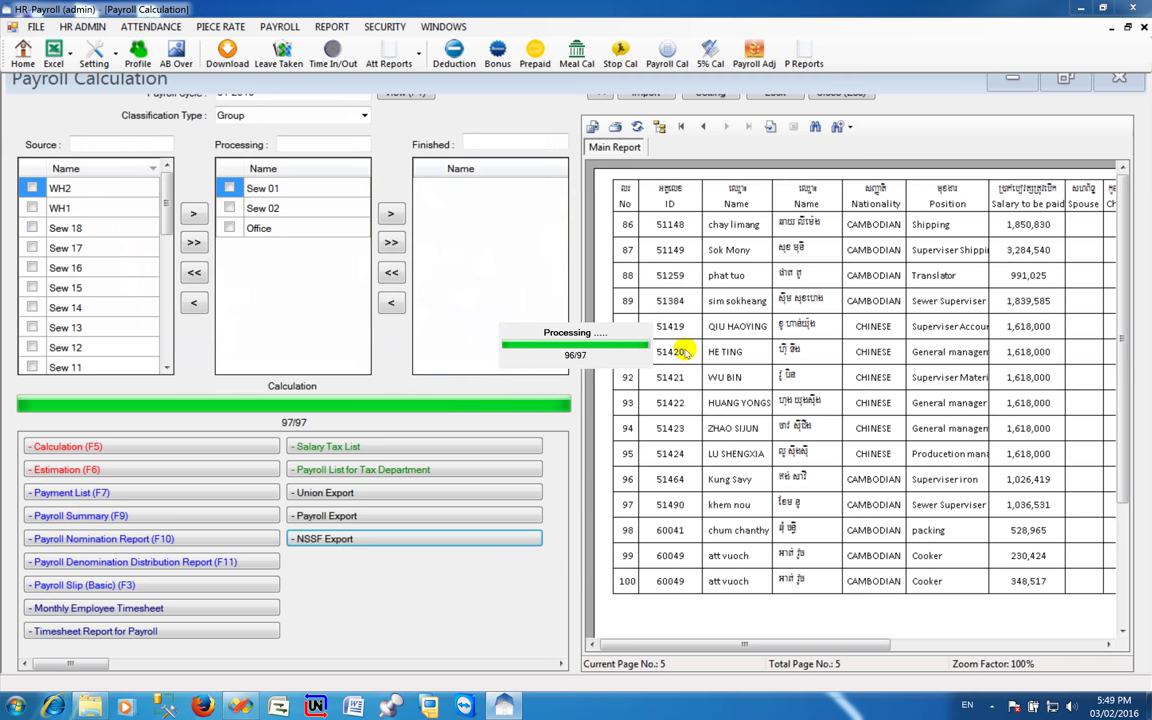
click(590, 401)
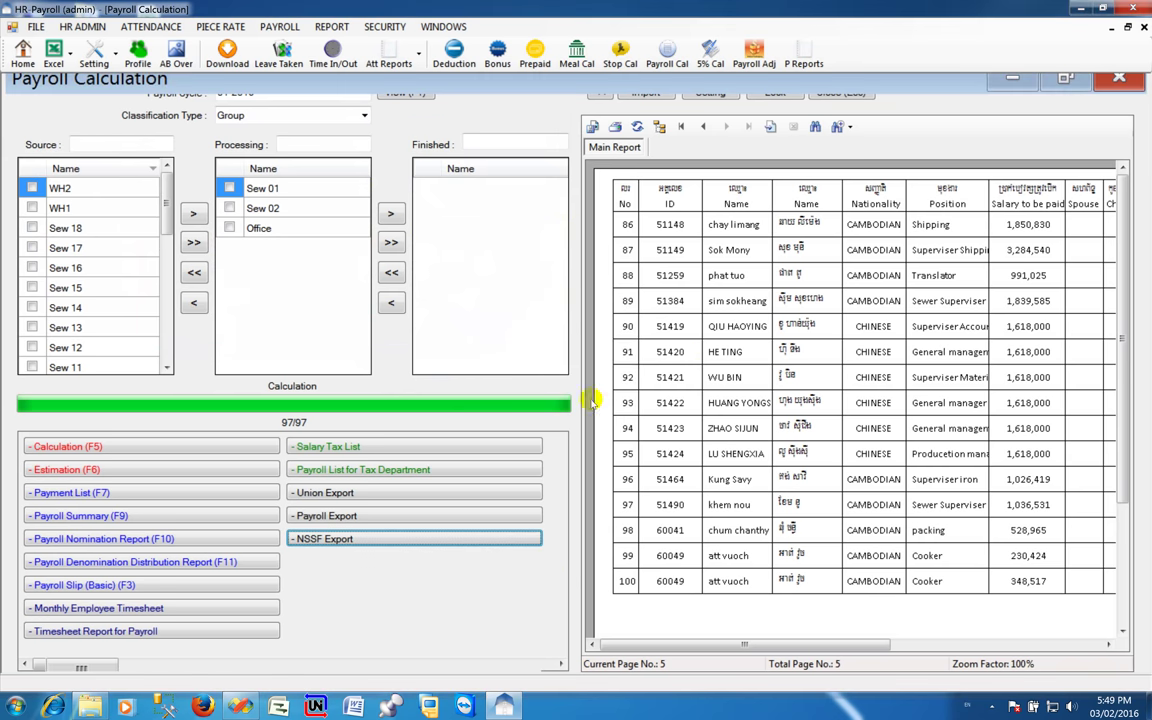
Reopen eform.accdb from the desktop and examine the NSSF ID, Wage Khmer and Wage Dollar columns in TBL_Beneficiary
click(1080, 10)
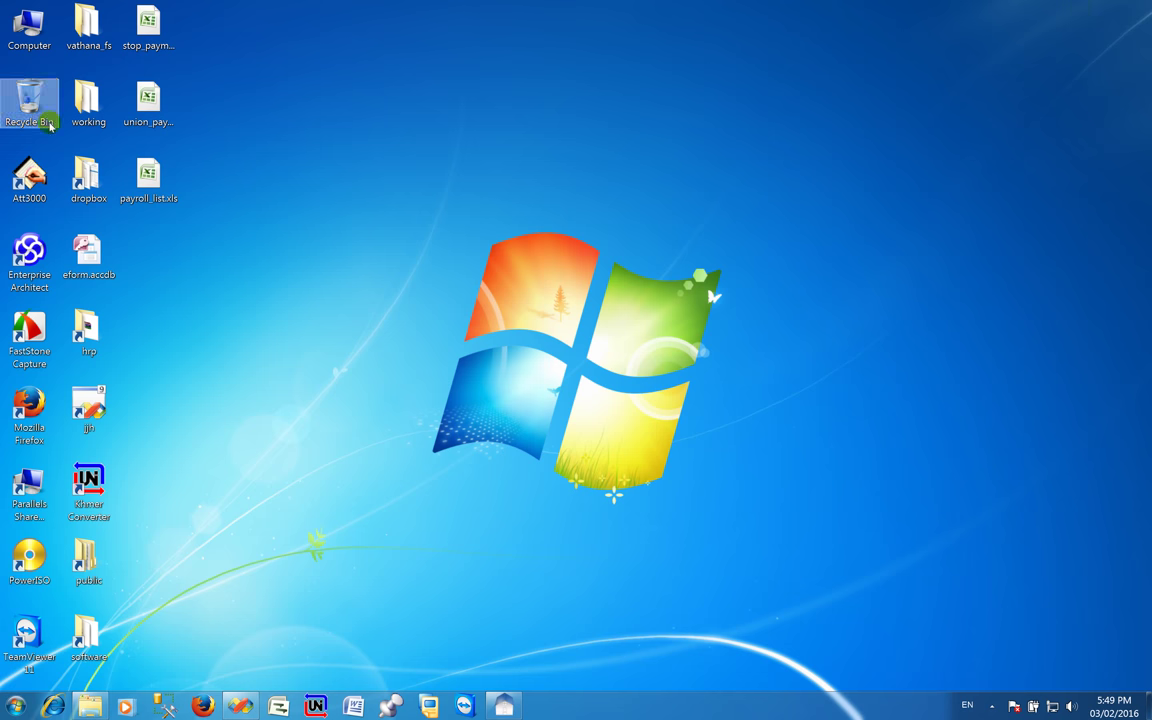
double_click(91, 256)
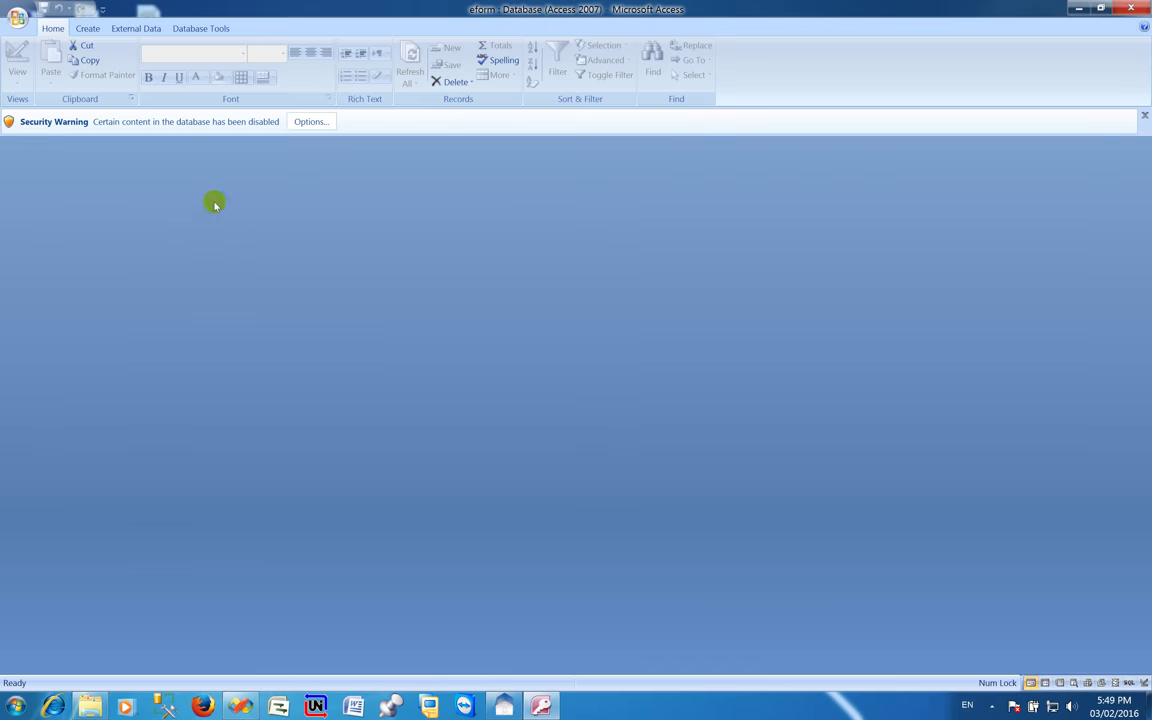
double_click(100, 179)
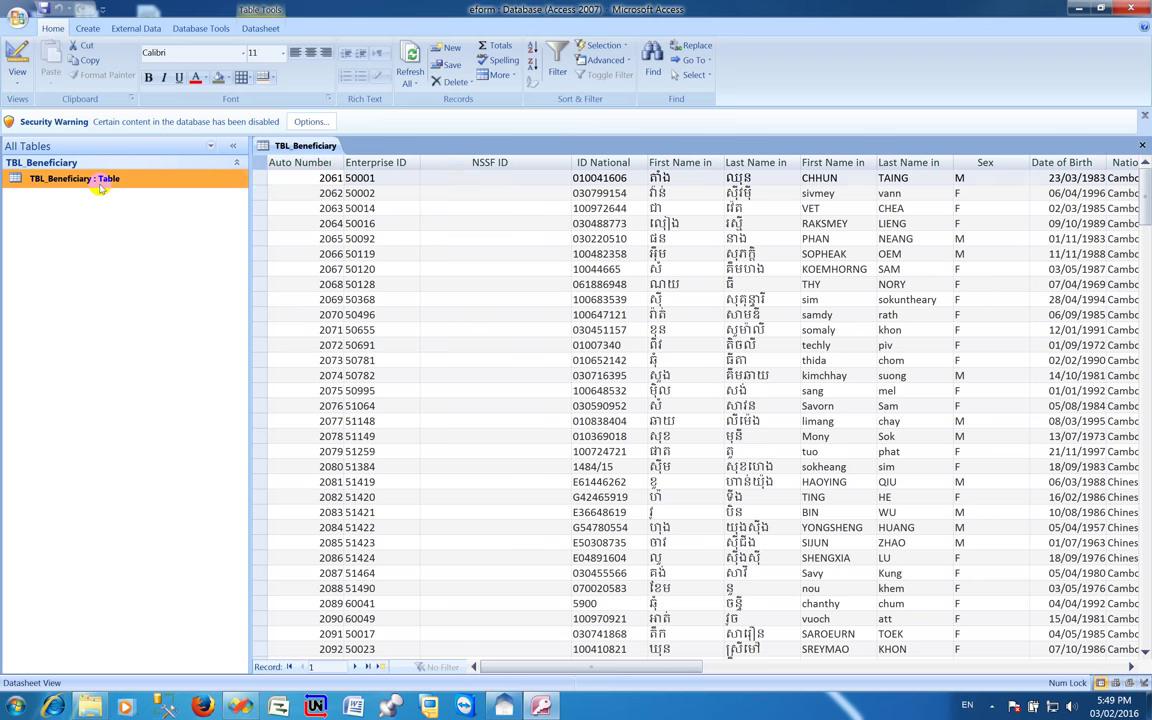
click(504, 252)
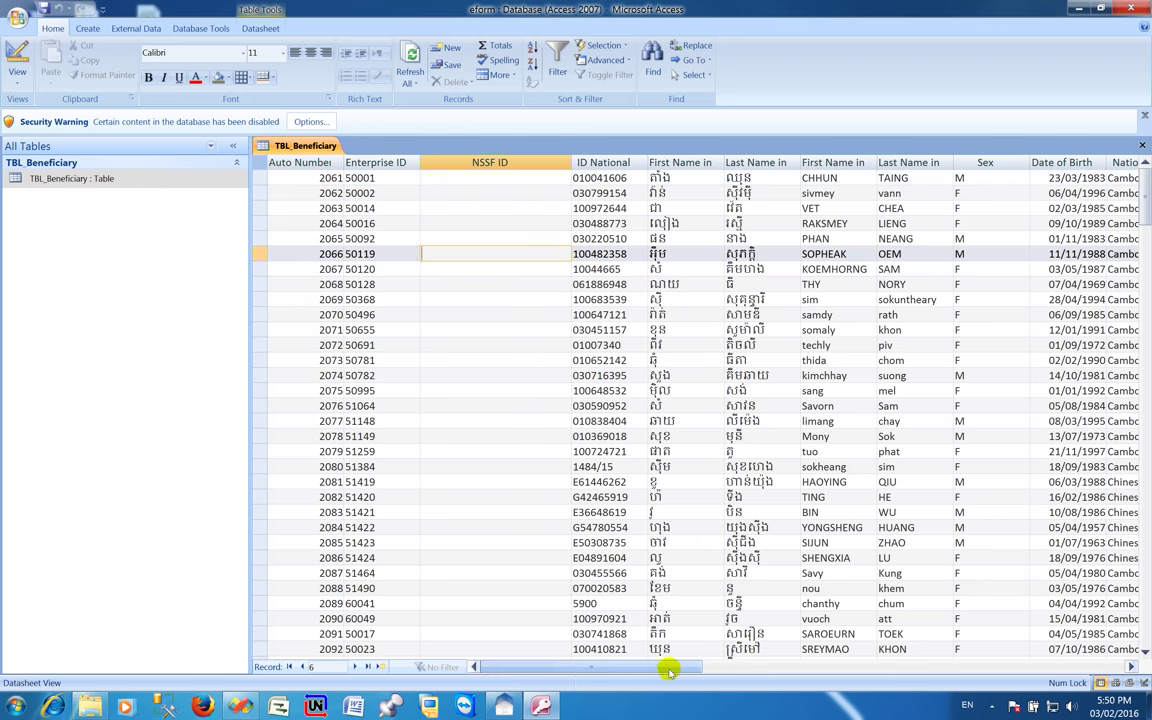
drag(668, 667, 922, 649)
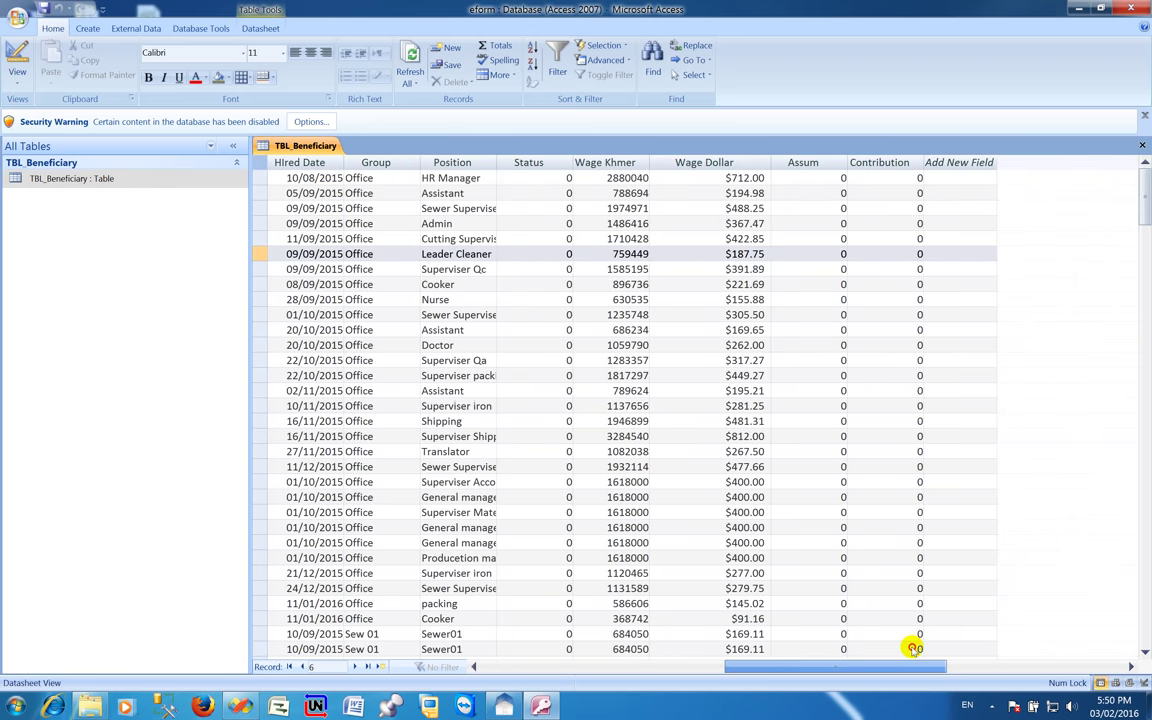
click(656, 192)
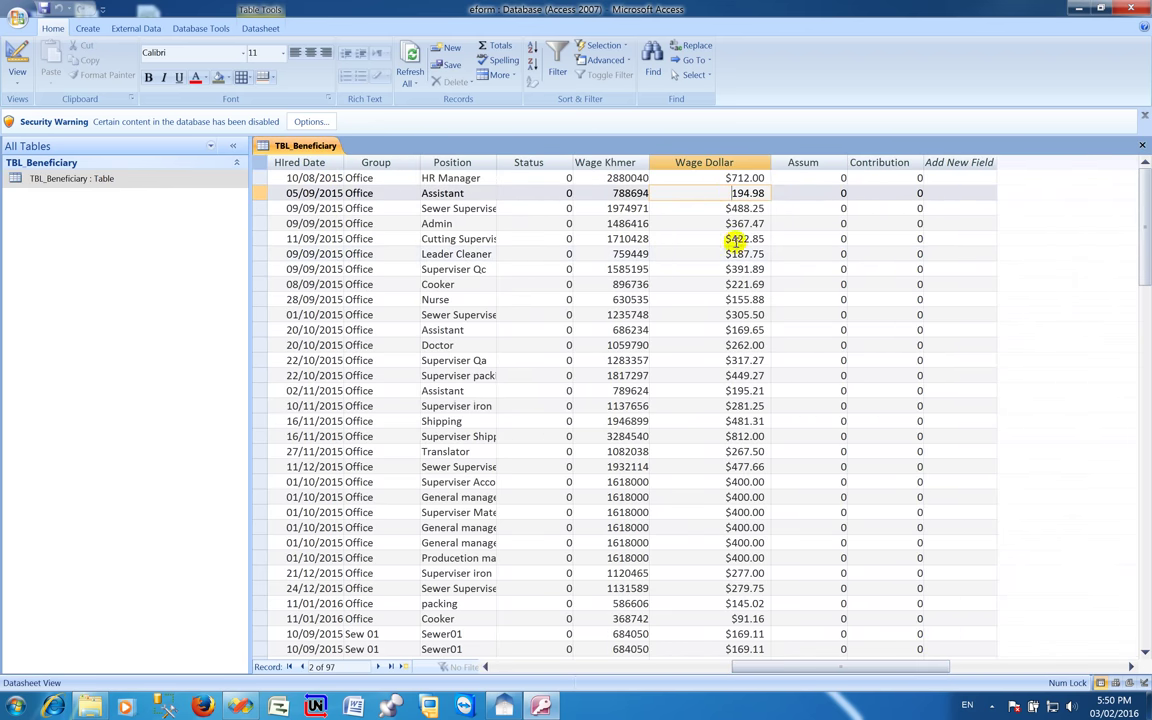
click(620, 206)
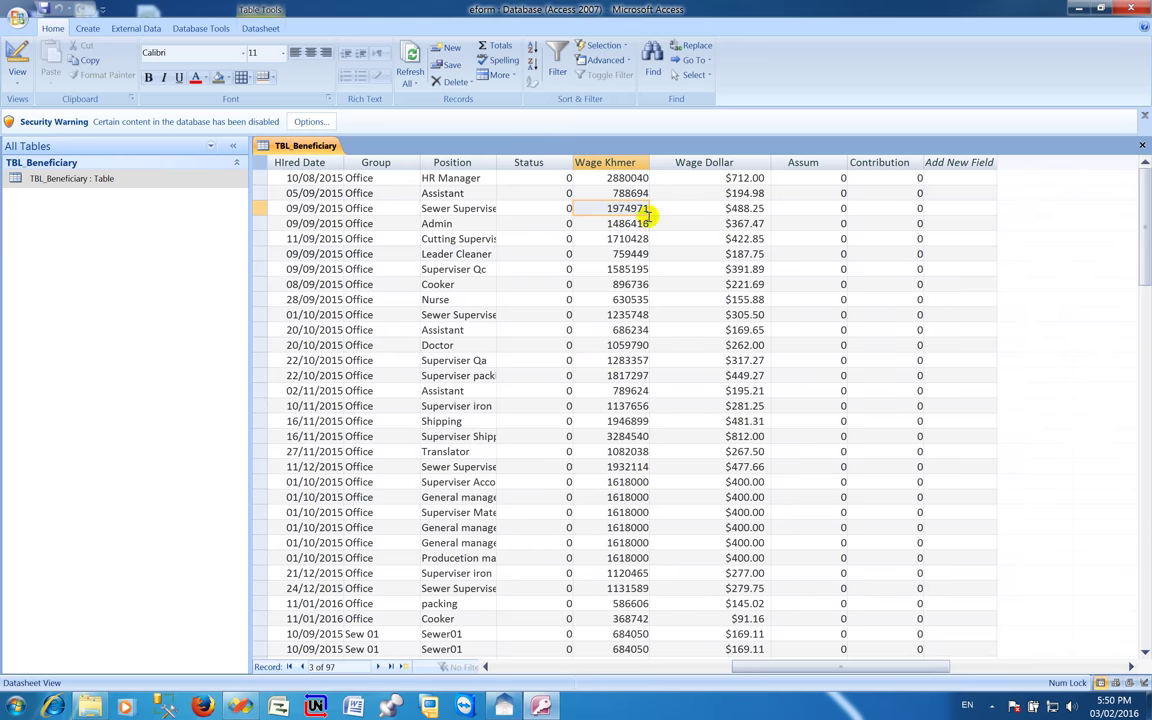
Close the eform database, switch back to HR-Payroll and close the Payroll Calculation window
click(1133, 10)
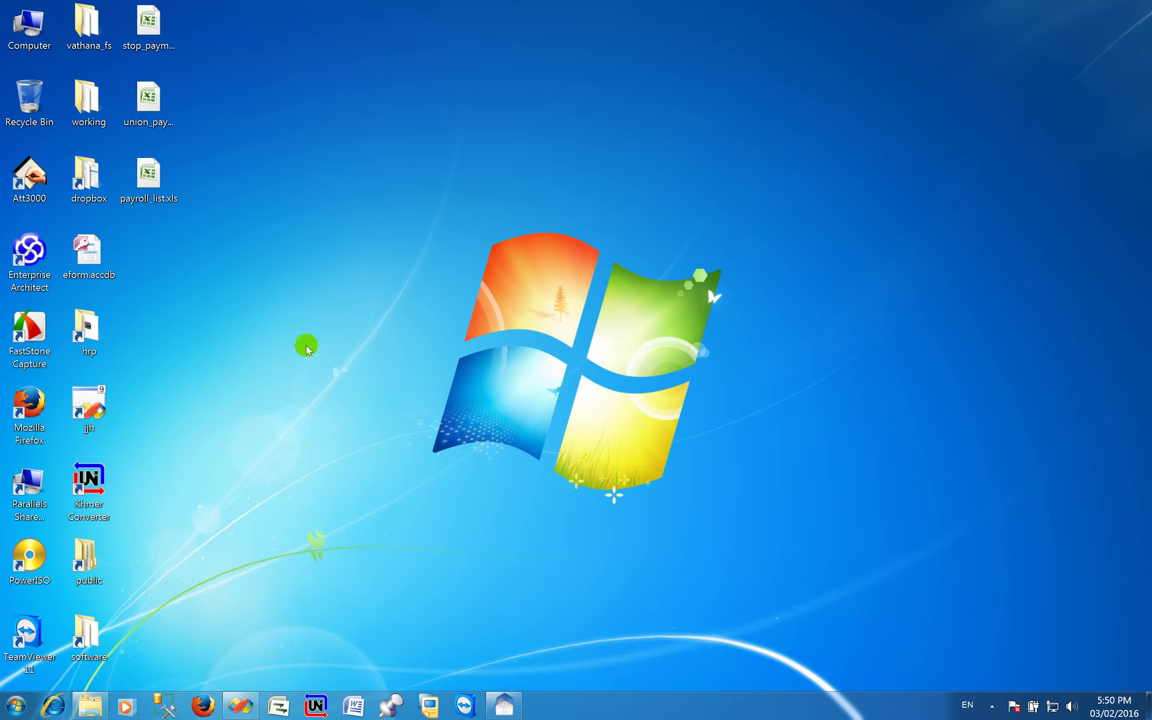
click(500, 708)
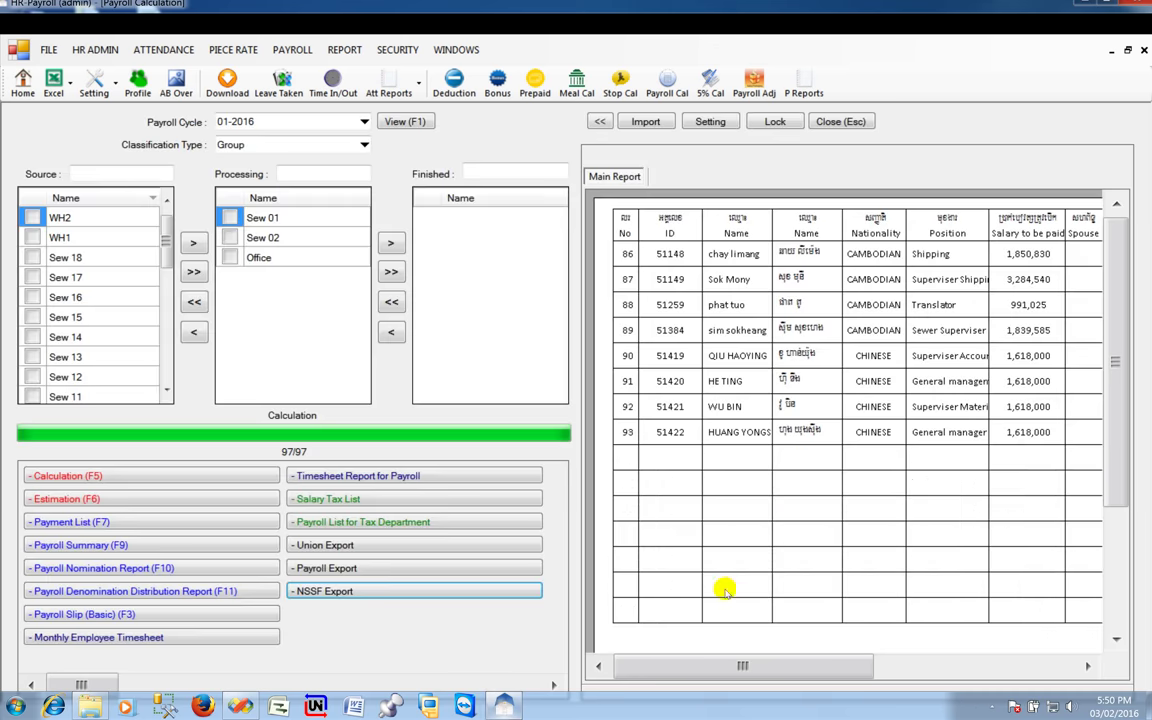
click(841, 122)
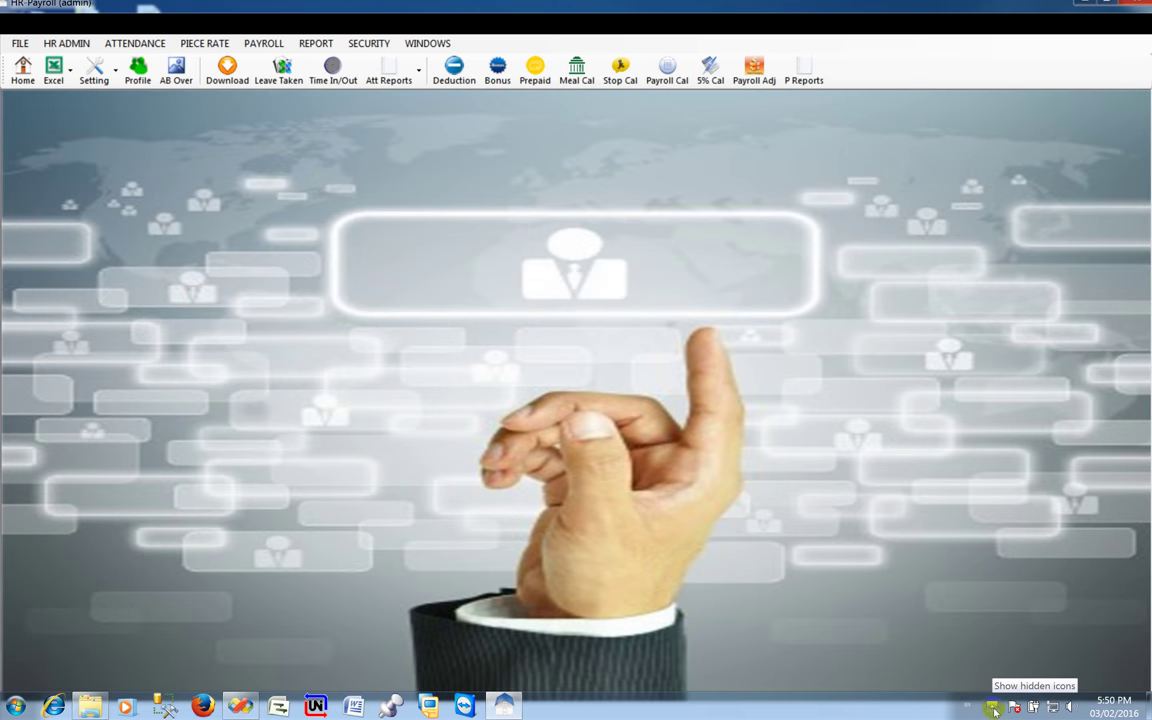